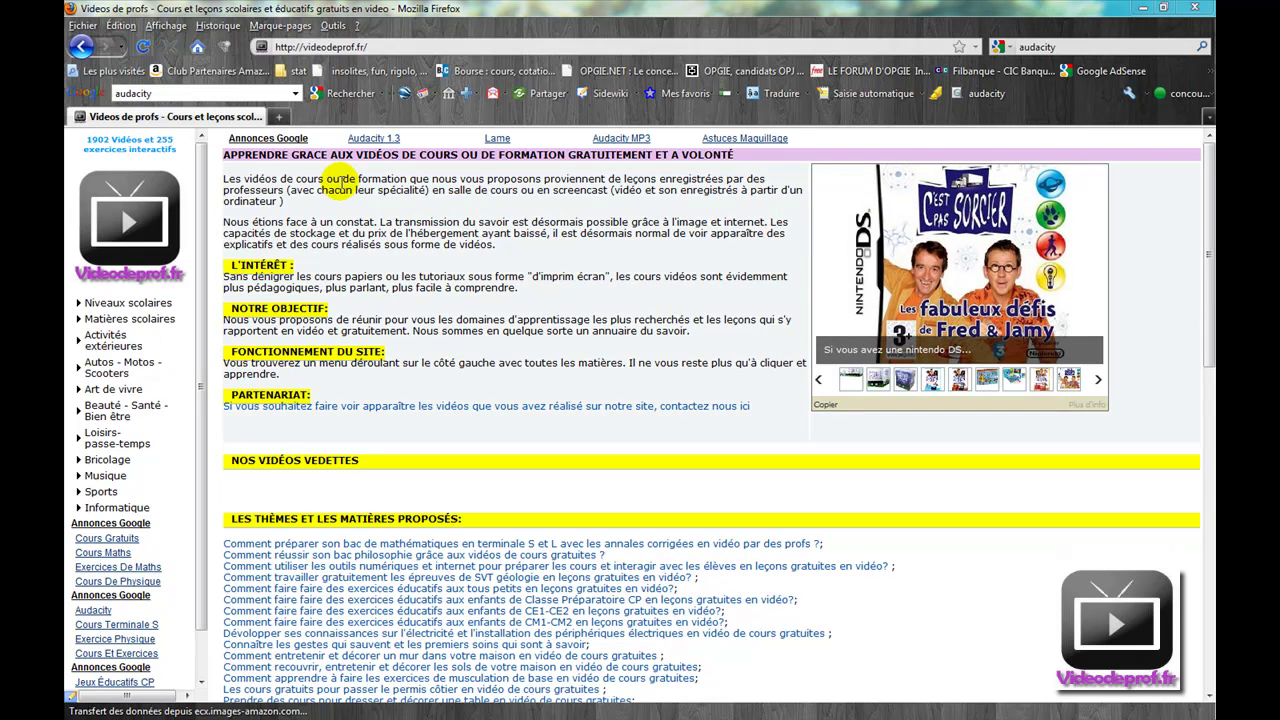
Go to the Google France home page at google.fr
{"action": "left_click", "coordinate": [366, 47]}
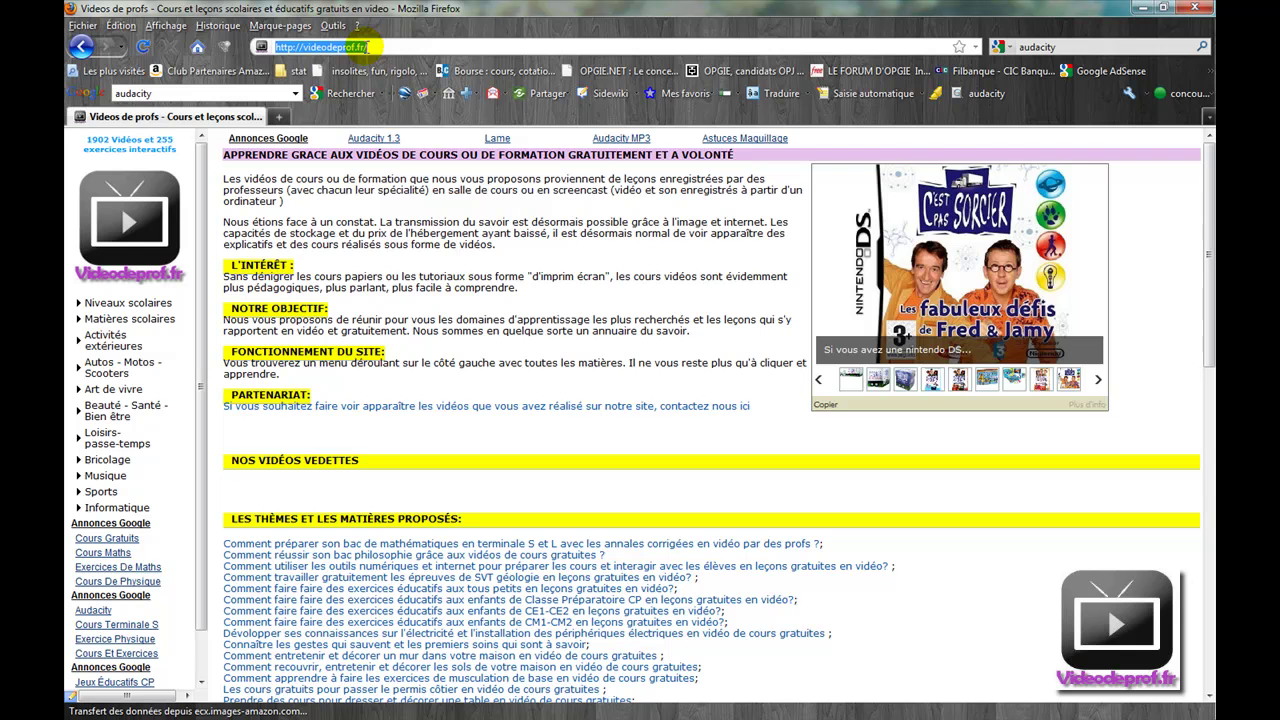
{"action": "type", "text": "goo"}
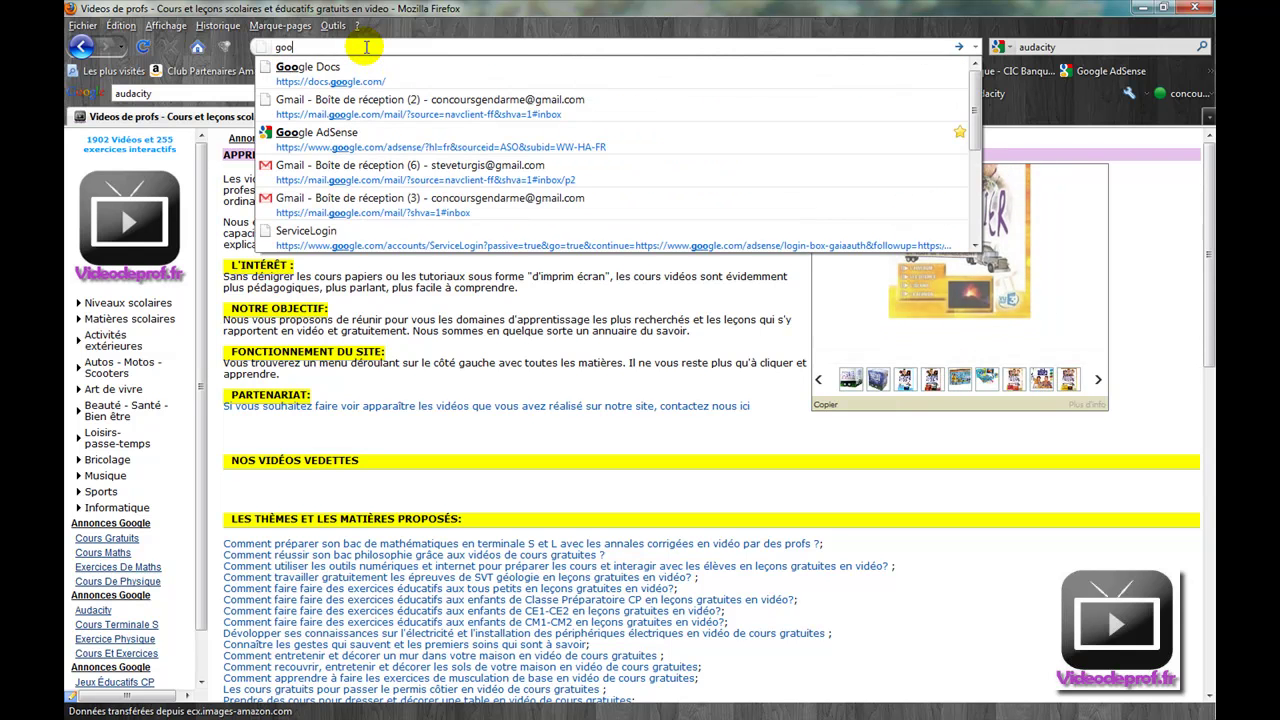
{"action": "type", "text": "gle"}
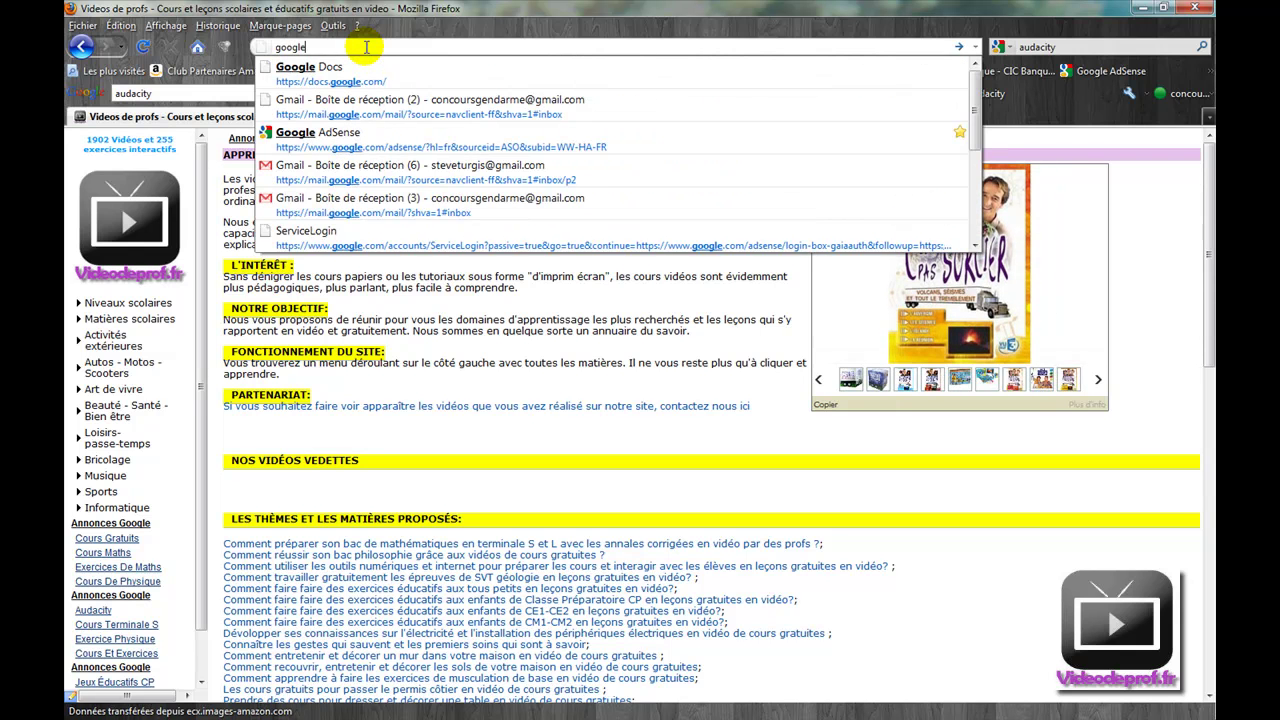
{"action": "type", "text": ".fr"}
{"action": "key", "text": "Return"}
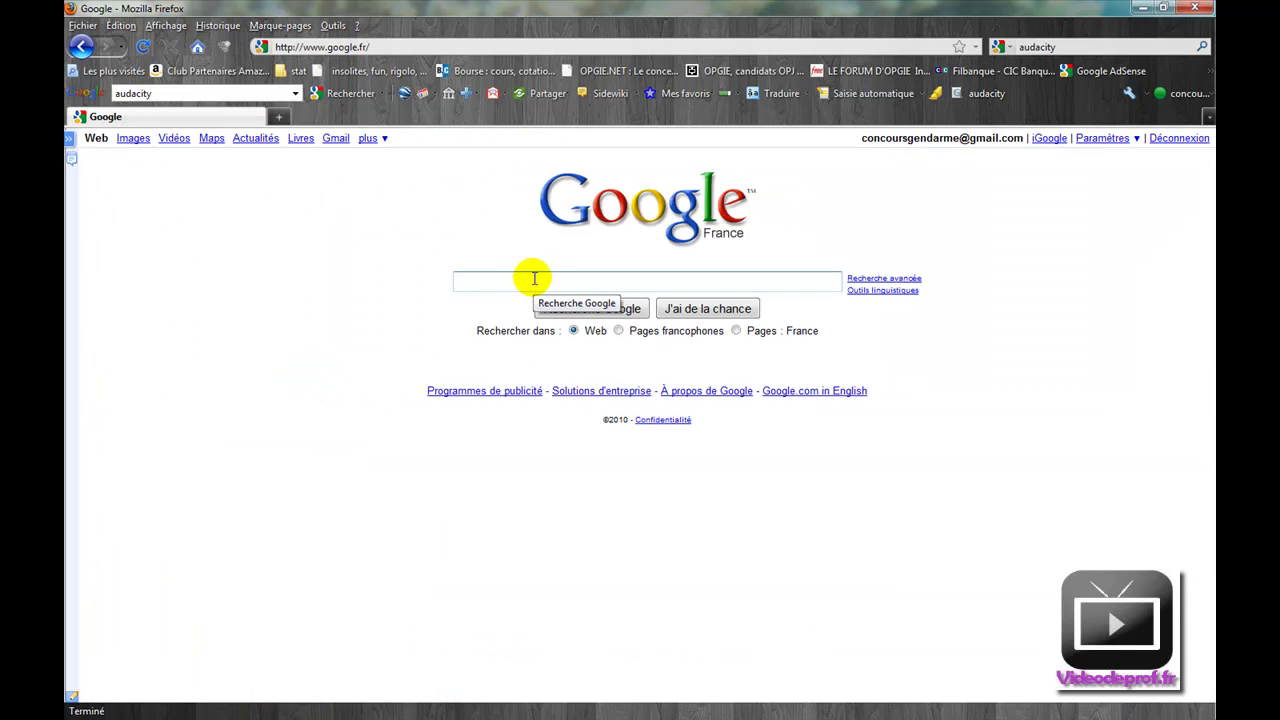
Search Google for "audacity" and open the official audacity.sourceforge.net result, "Audacity: Free Audio Editor and Recorder"
{"action": "type", "text": "auda"}
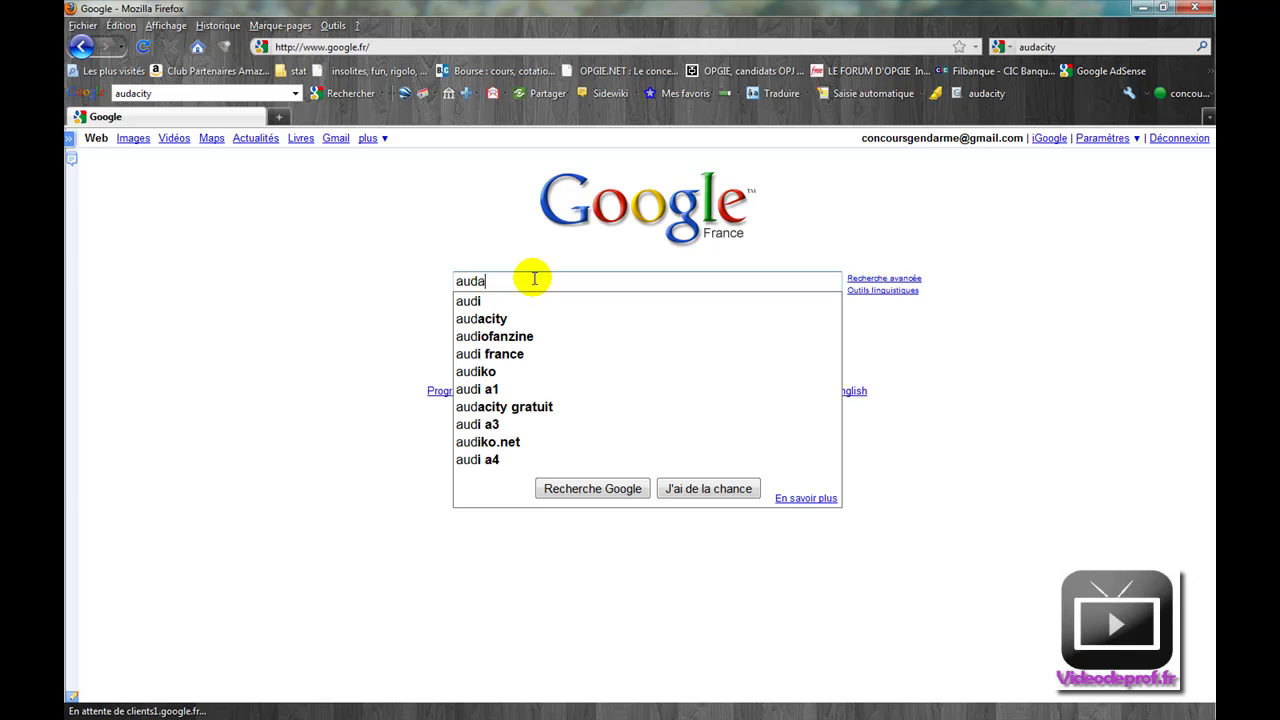
{"action": "type", "text": "city"}
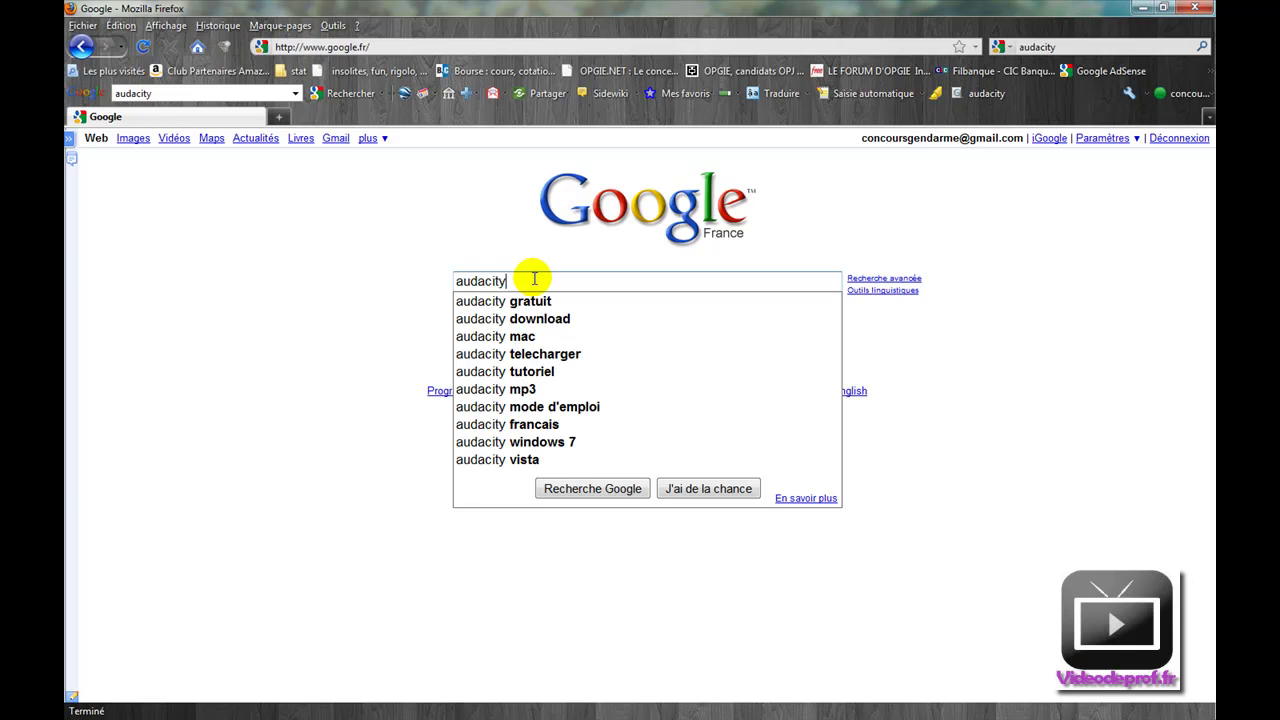
{"action": "key", "text": "Return"}
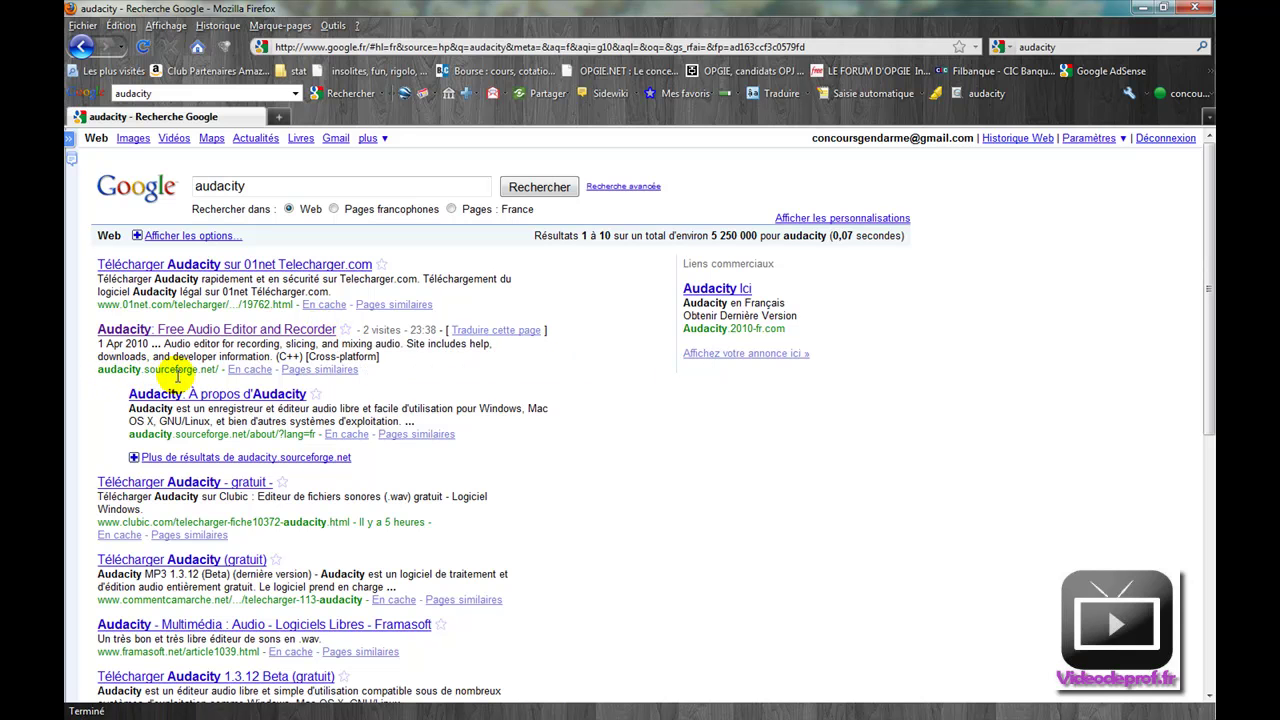
{"action": "left_click", "coordinate": [241, 329]}
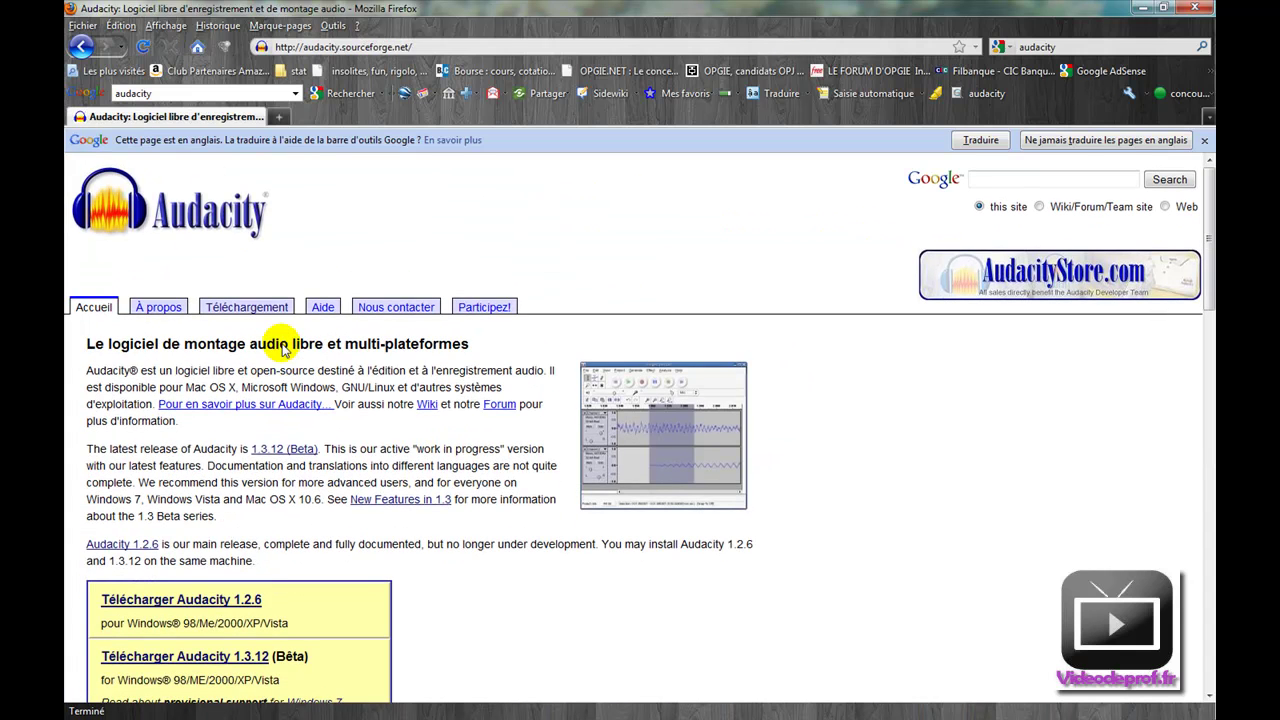
Go to the site's Téléchargement section and open the Windows page of the 1.3 Series (Beta), version 1.3.12
{"action": "mouse_move", "coordinate": [281, 343]}
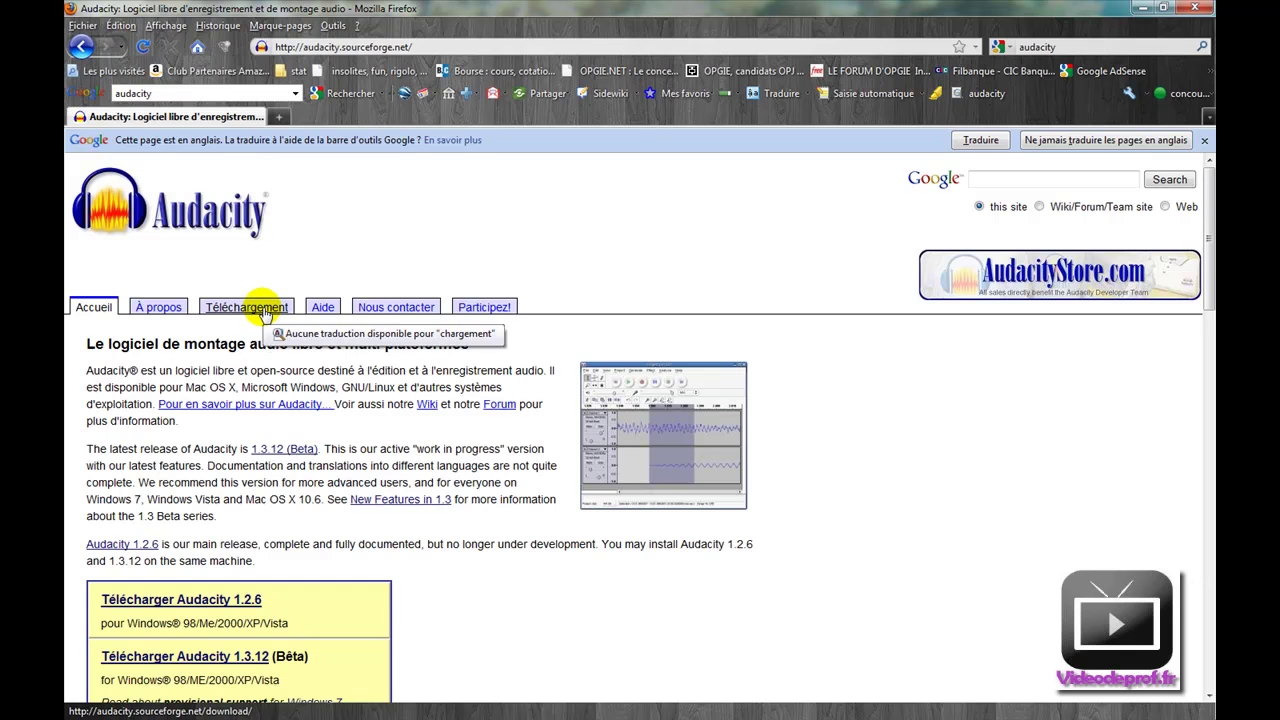
{"action": "left_click", "coordinate": [263, 310]}
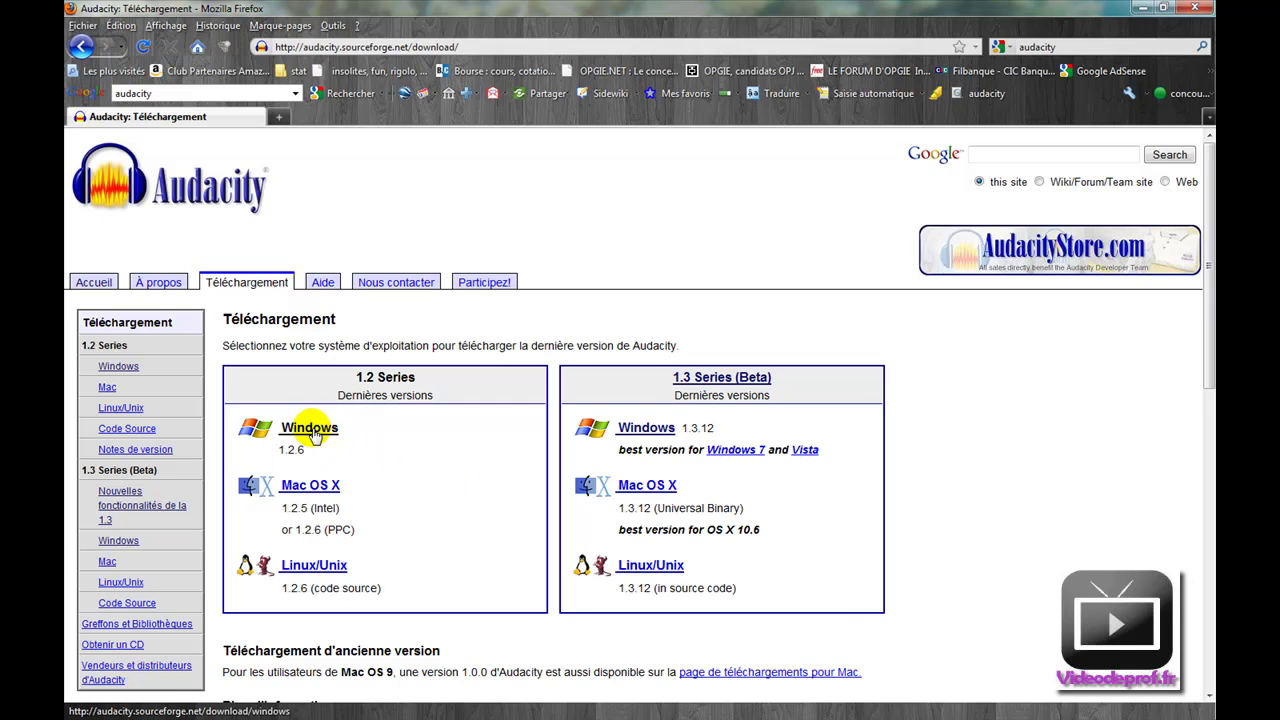
{"action": "mouse_move", "coordinate": [313, 433]}
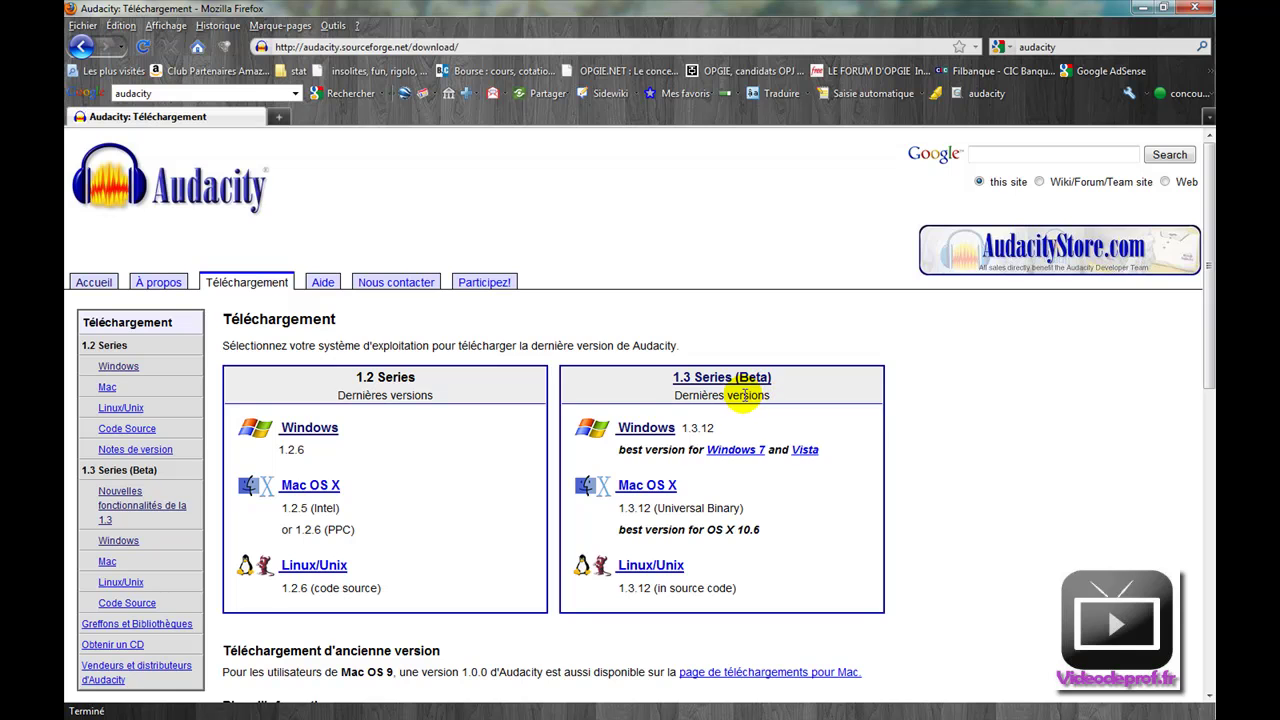
{"action": "mouse_move", "coordinate": [745, 396]}
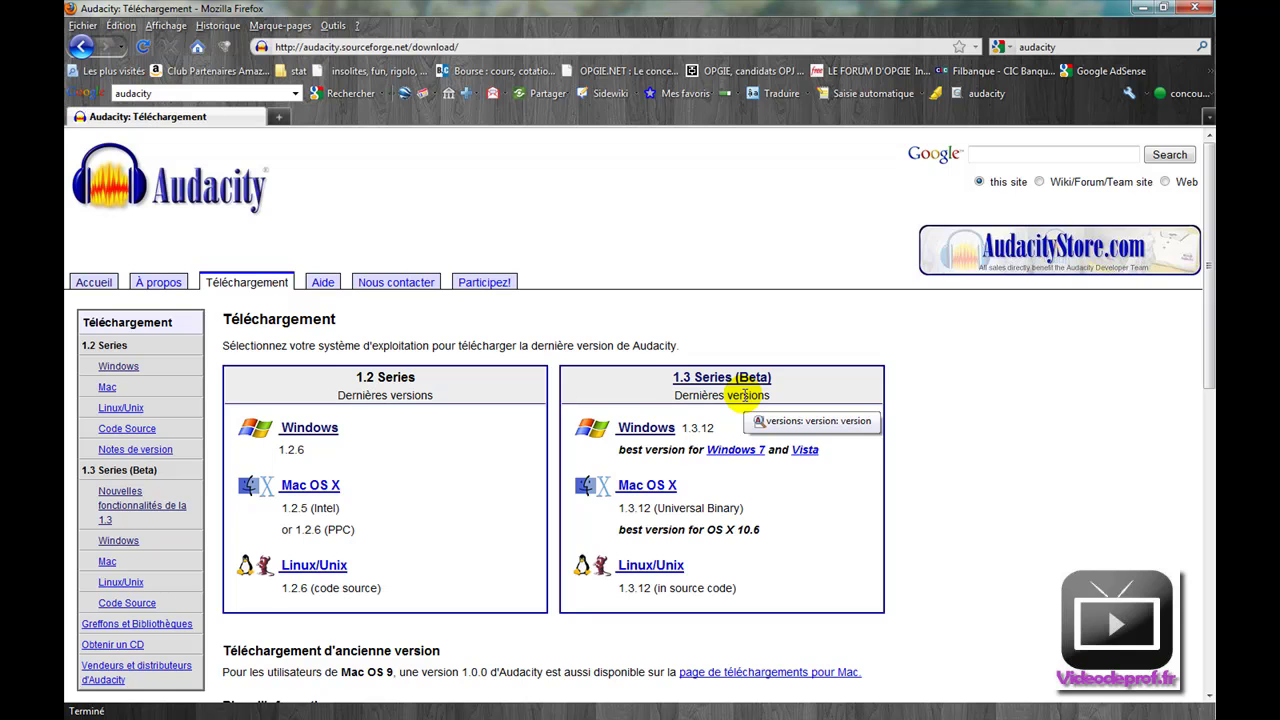
{"action": "left_click", "coordinate": [661, 433]}
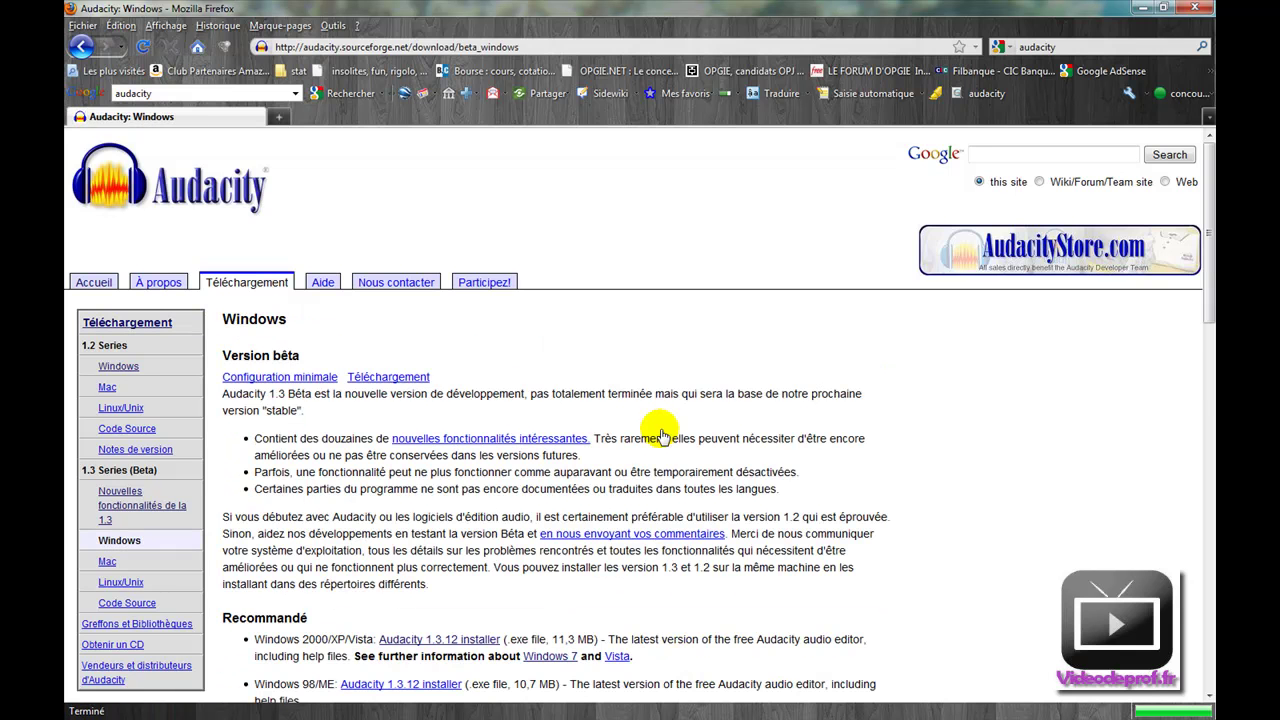
Download the recommended Audacity 1.3.12 installer for Windows 2000/XP/Vista, save the file, and move the downloads window out of the way
{"action": "scroll", "coordinate": [589, 423], "scroll_direction": "down", "scroll_amount": 3}
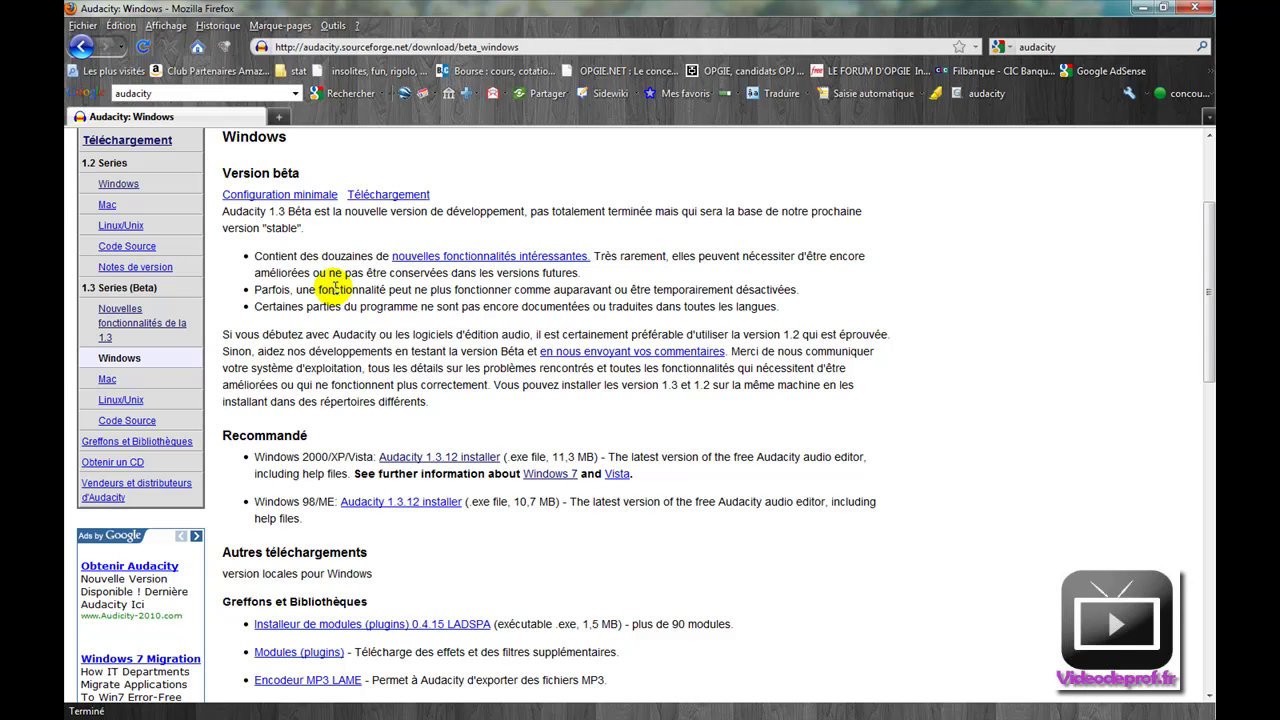
{"action": "scroll", "coordinate": [390, 362], "scroll_direction": "down", "scroll_amount": 2}
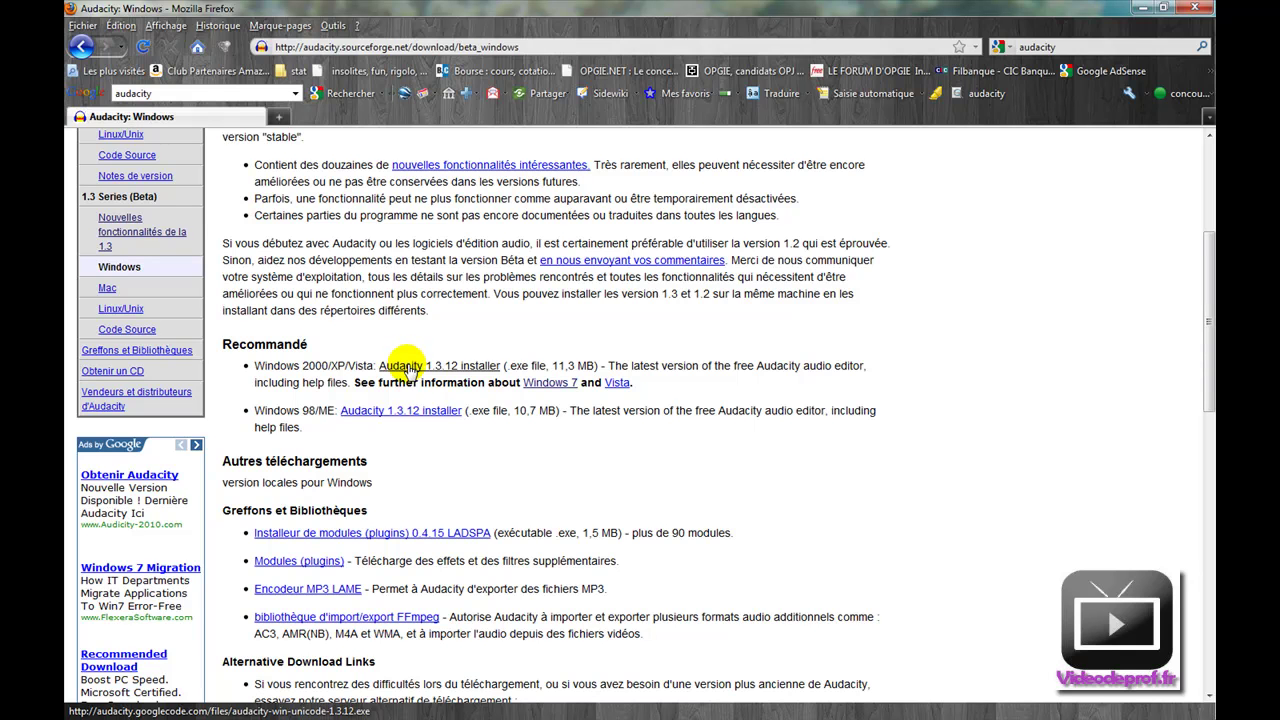
{"action": "left_click", "coordinate": [358, 592]}
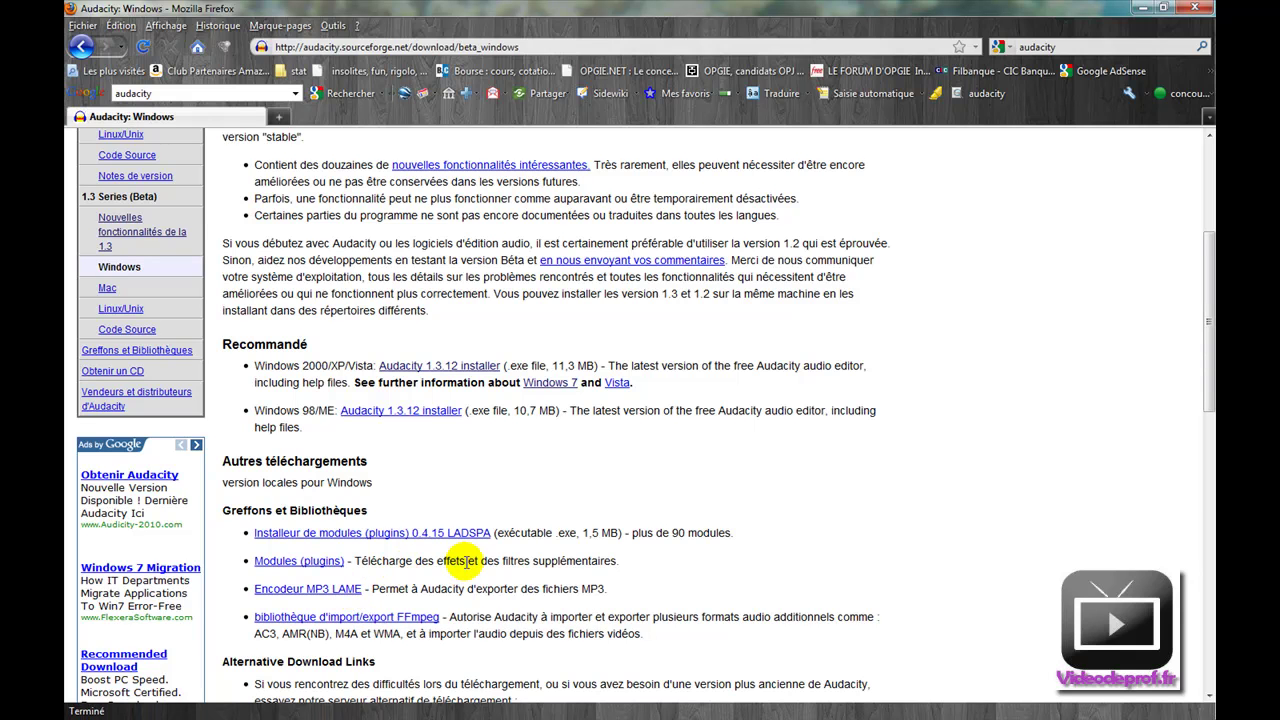
{"action": "left_click", "coordinate": [452, 367]}
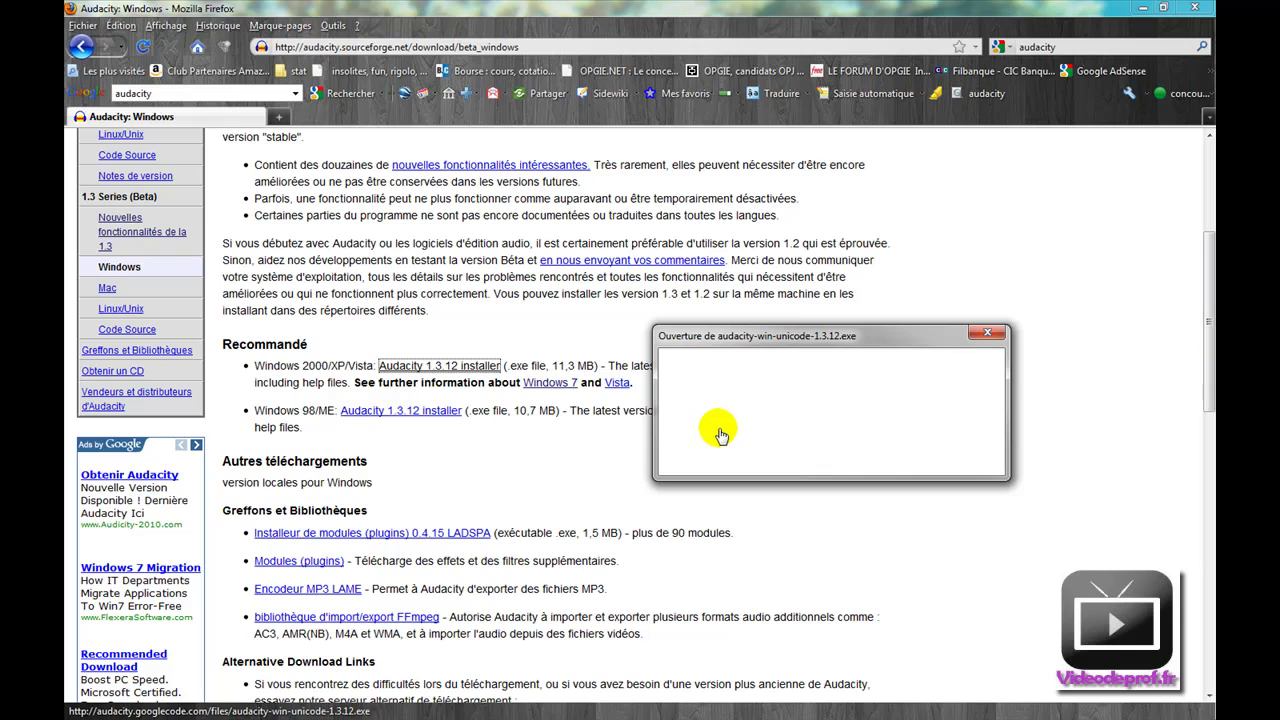
{"action": "left_click", "coordinate": [850, 458]}
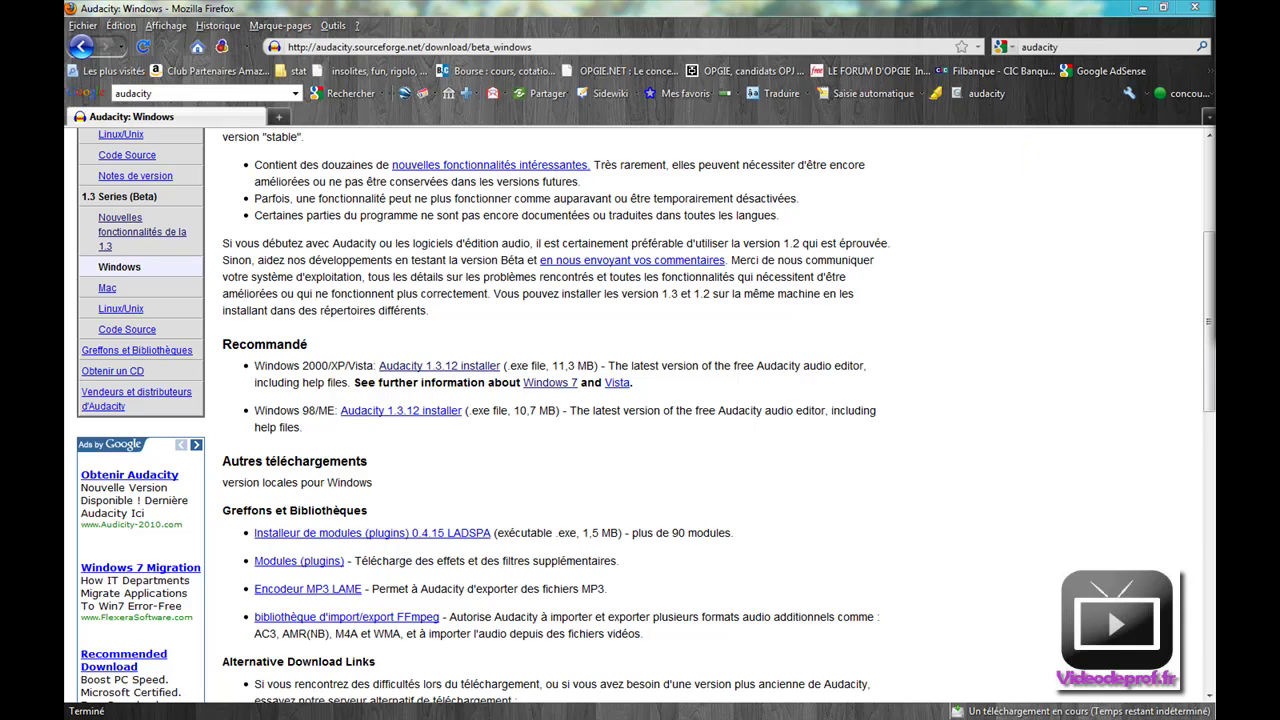
{"action": "left_click_drag", "start_coordinate": [671, 196], "coordinate": [615, 200]}
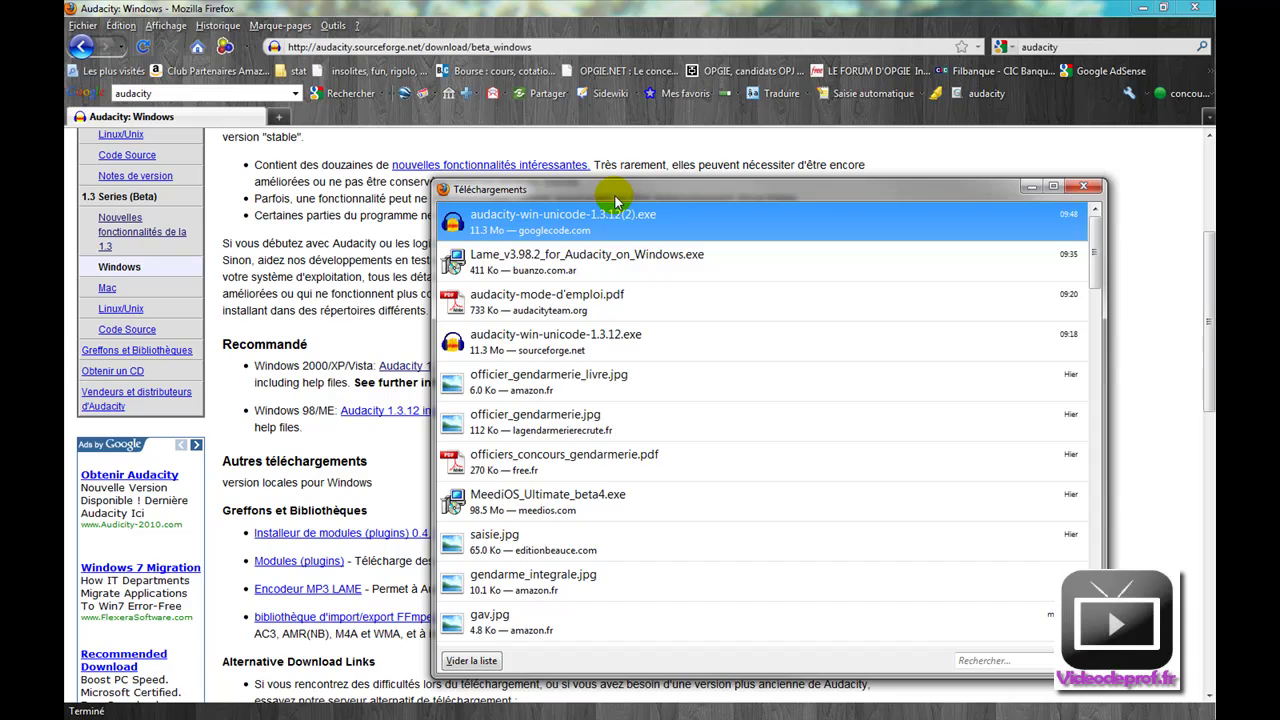
{"action": "left_click_drag", "start_coordinate": [615, 200], "coordinate": [1279, 100]}
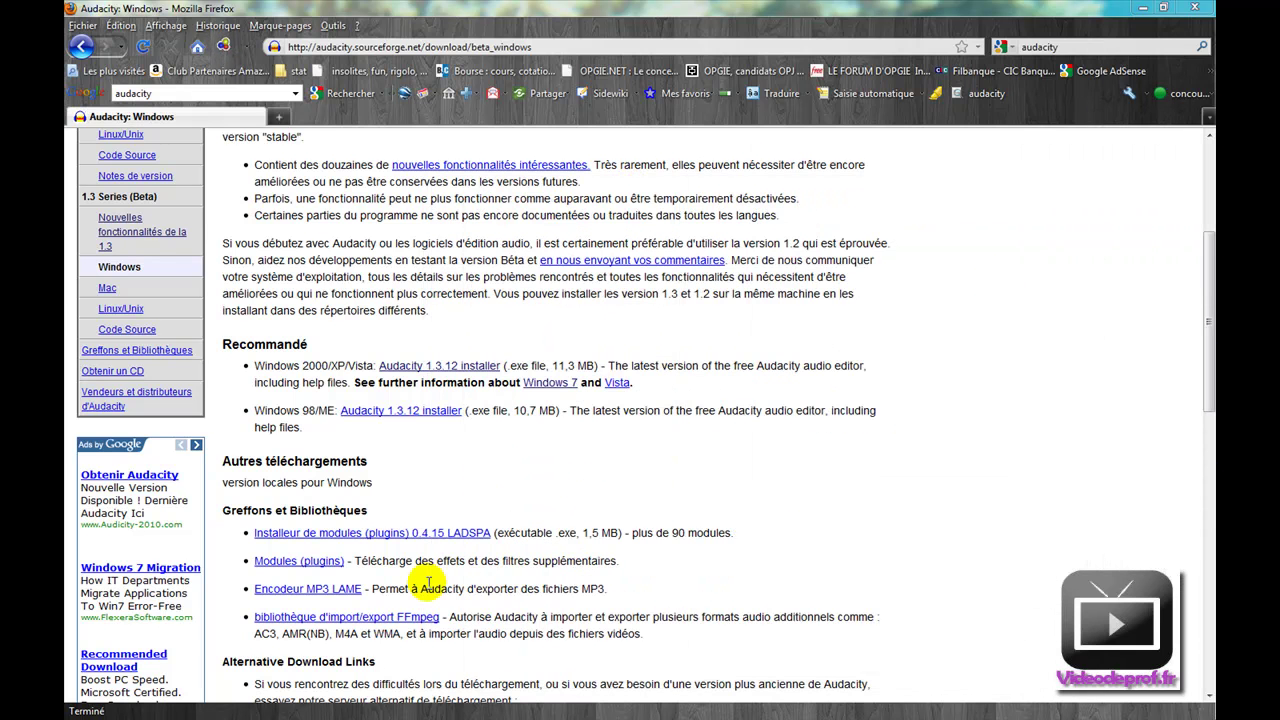
Follow the Encodeur MP3 LAME link to the LAME download page and save Lame_v3.98.2_for_Audacity_on_Windows.exe
{"action": "left_click", "coordinate": [340, 590]}
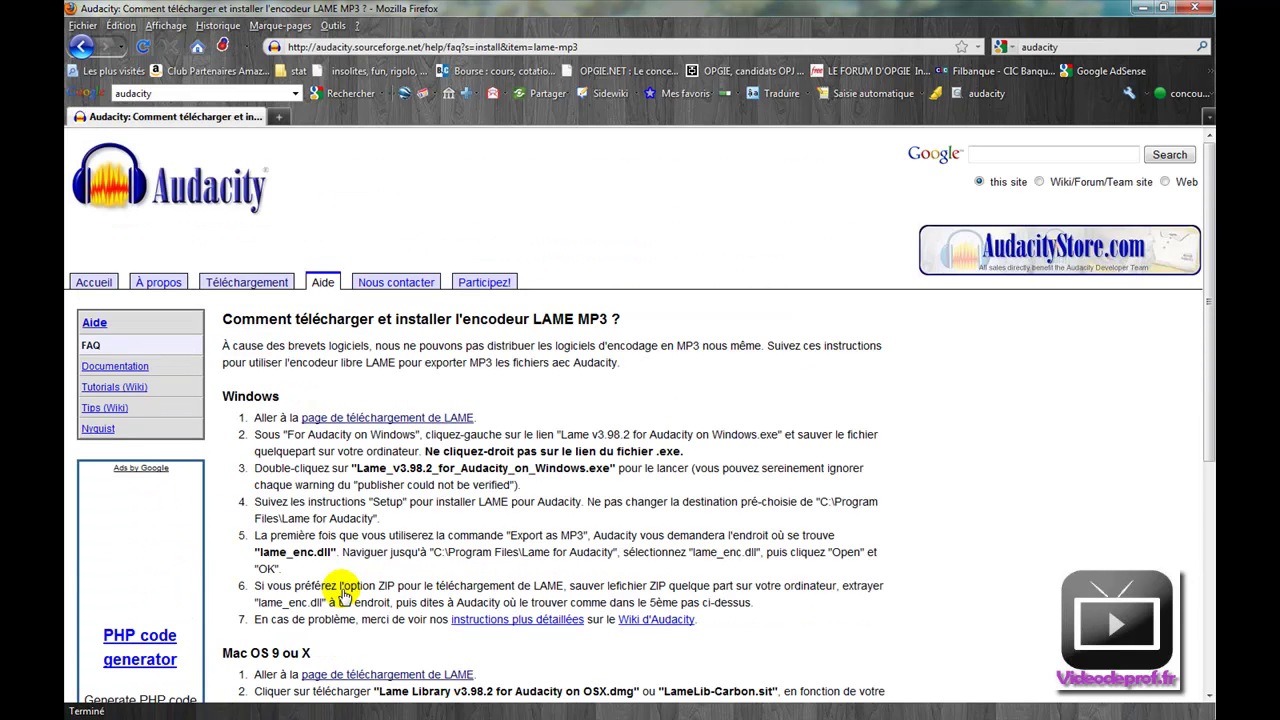
{"action": "left_click", "coordinate": [384, 420]}
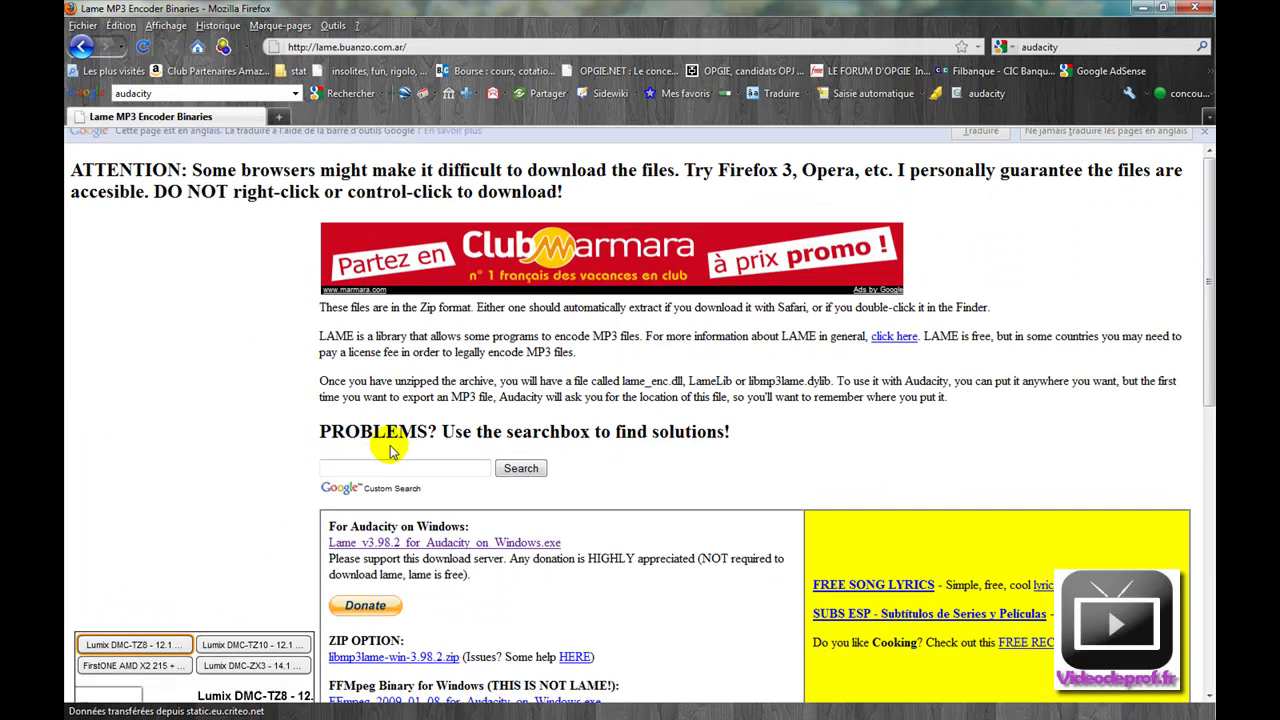
{"action": "scroll", "coordinate": [405, 583], "scroll_direction": "down", "scroll_amount": 2}
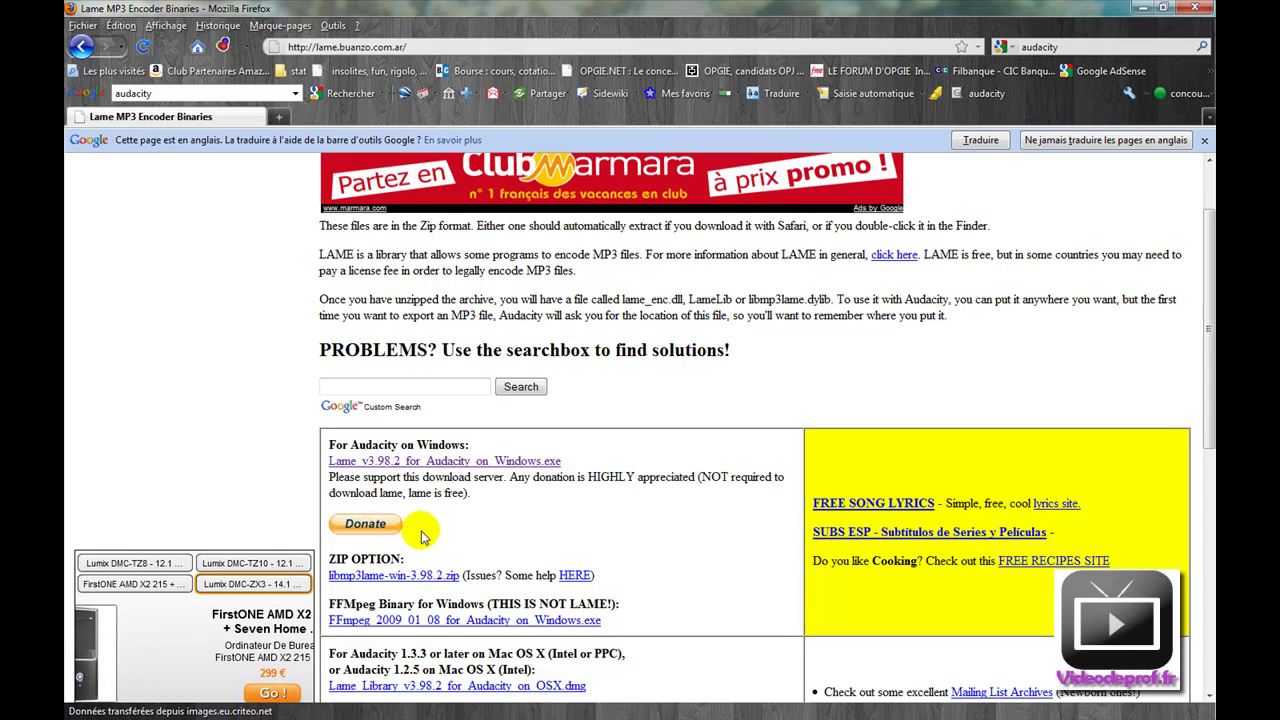
{"action": "left_click", "coordinate": [427, 464]}
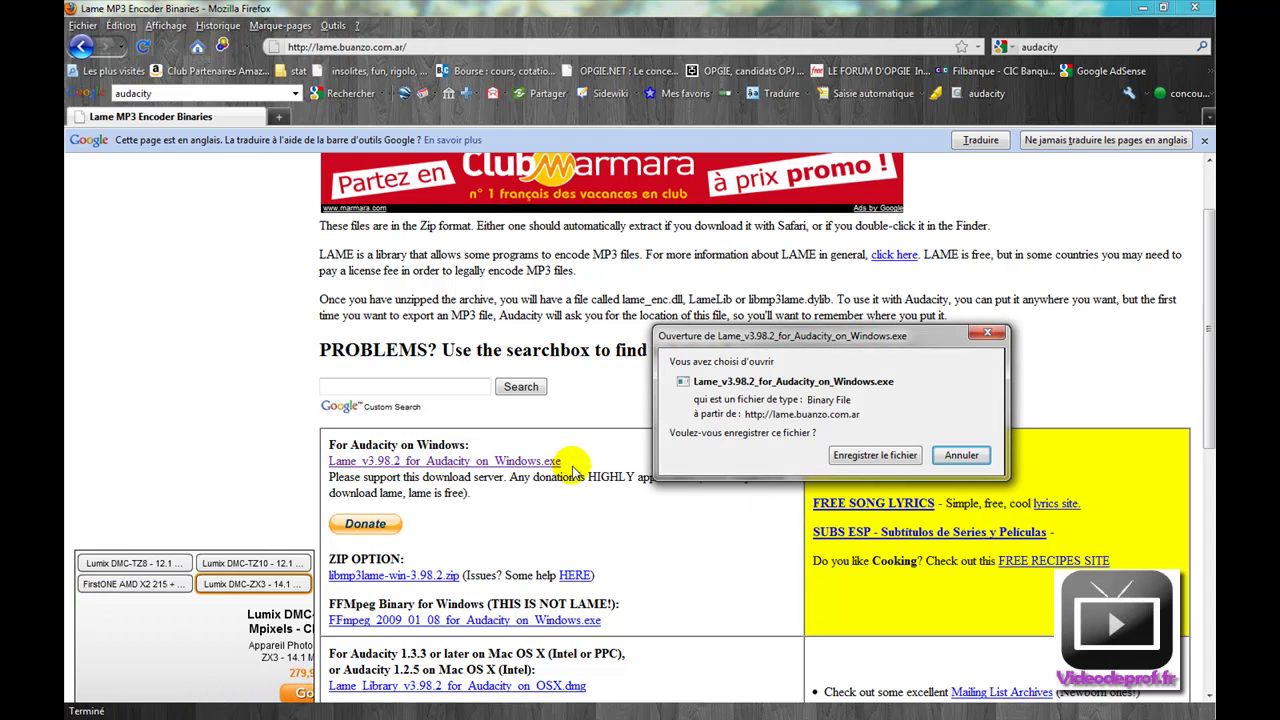
{"action": "left_click", "coordinate": [846, 455]}
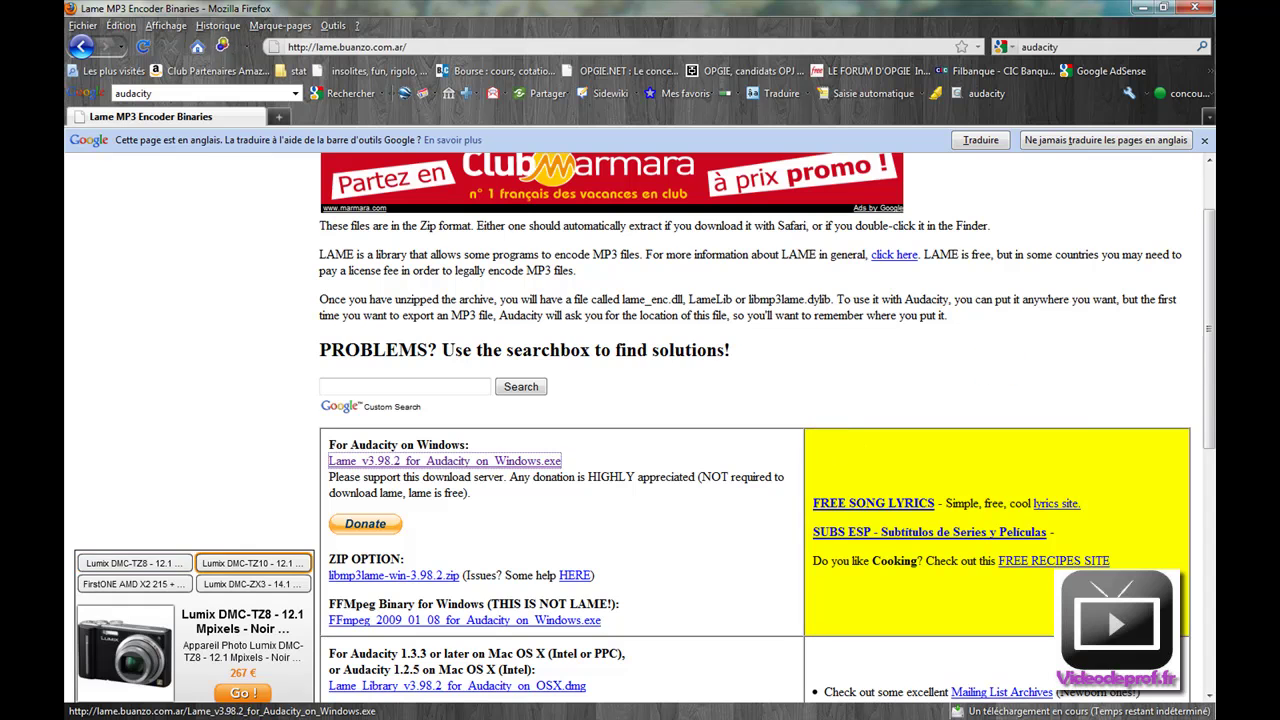
Run the downloaded audacity-win-unicode-1.3.12(2).exe from the downloads list, allow its execution, and accept Français as the setup language
{"action": "left_click_drag", "start_coordinate": [1175, 231], "coordinate": [565, 213]}
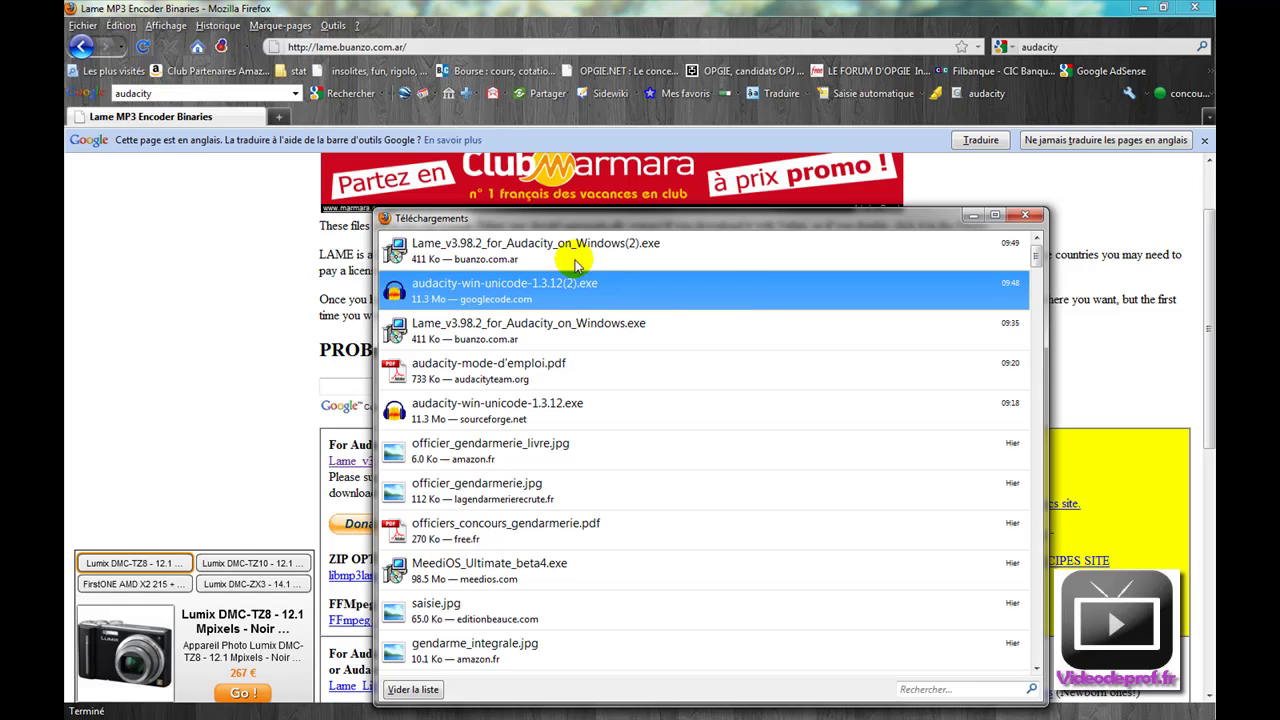
{"action": "left_click_drag", "start_coordinate": [596, 217], "coordinate": [584, 185]}
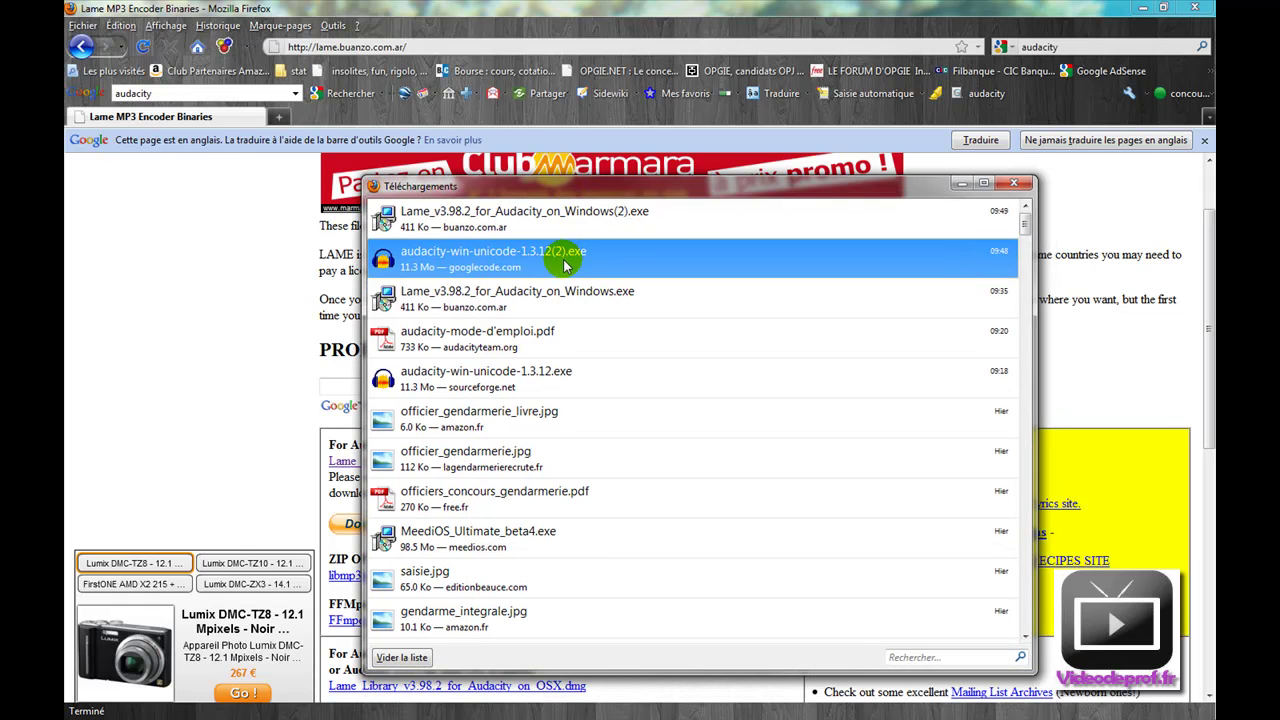
{"action": "double_click", "coordinate": [565, 265]}
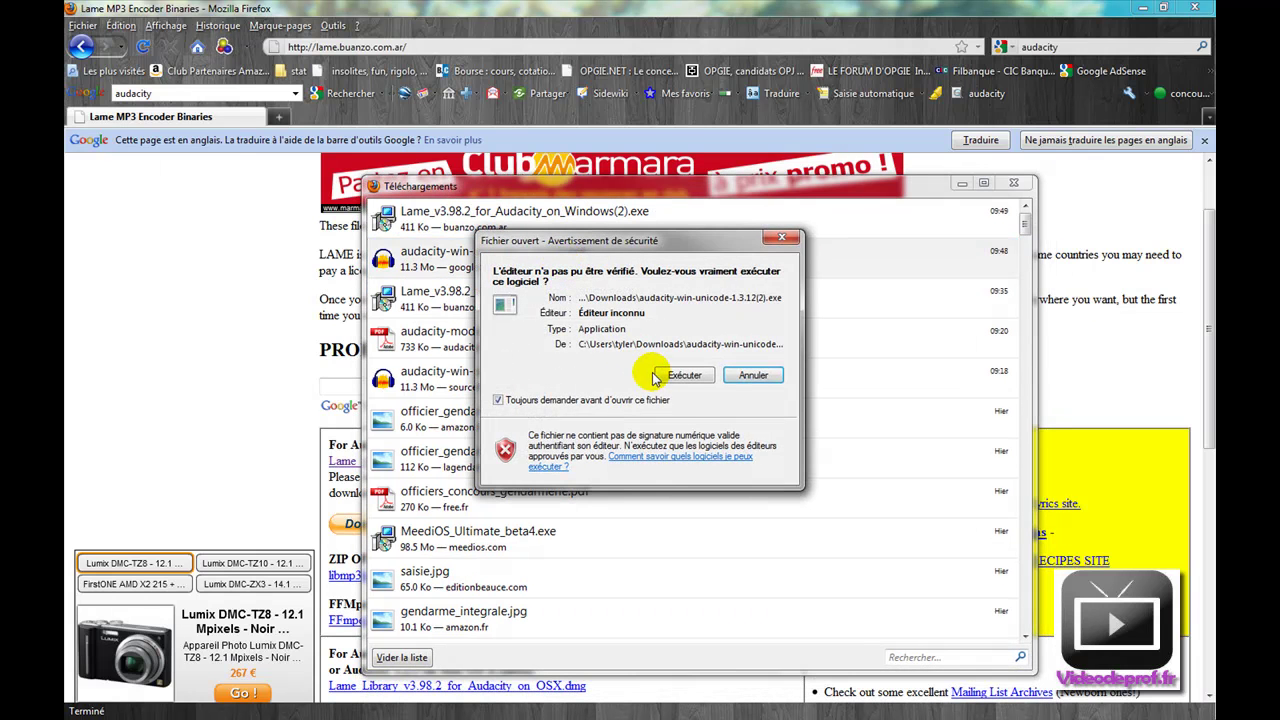
{"action": "left_click", "coordinate": [685, 377]}
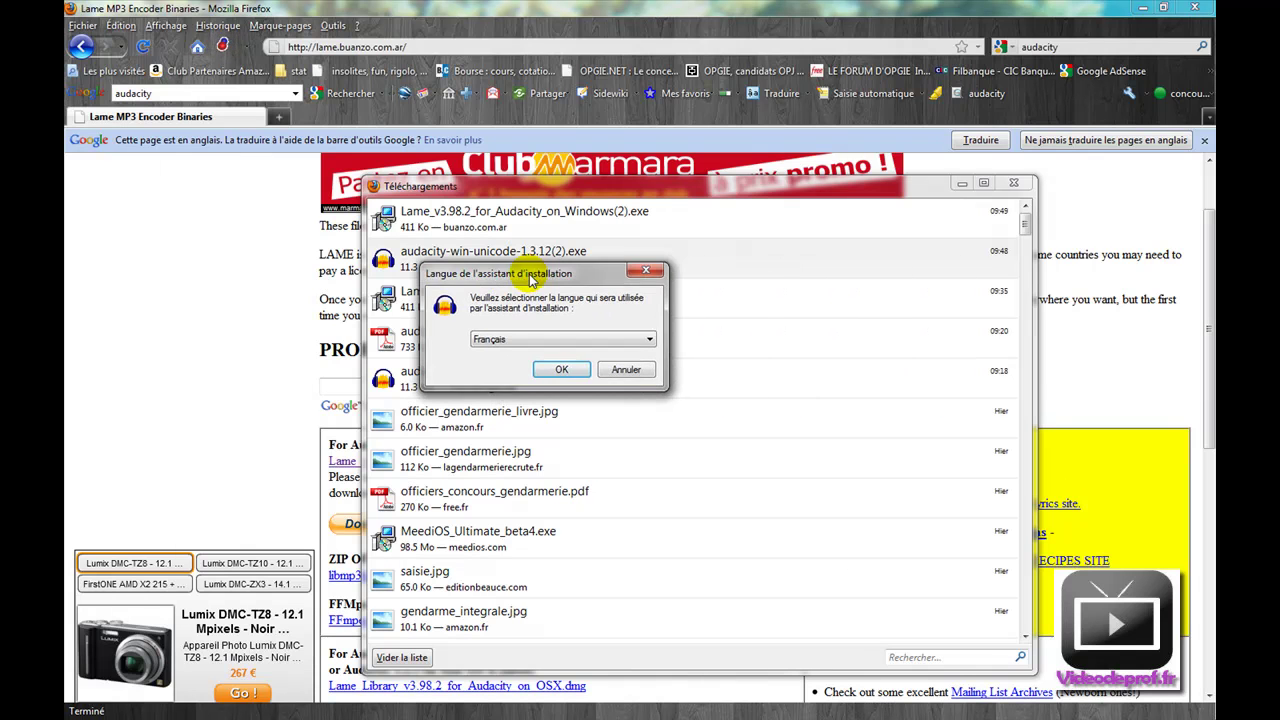
{"action": "left_click", "coordinate": [570, 367]}
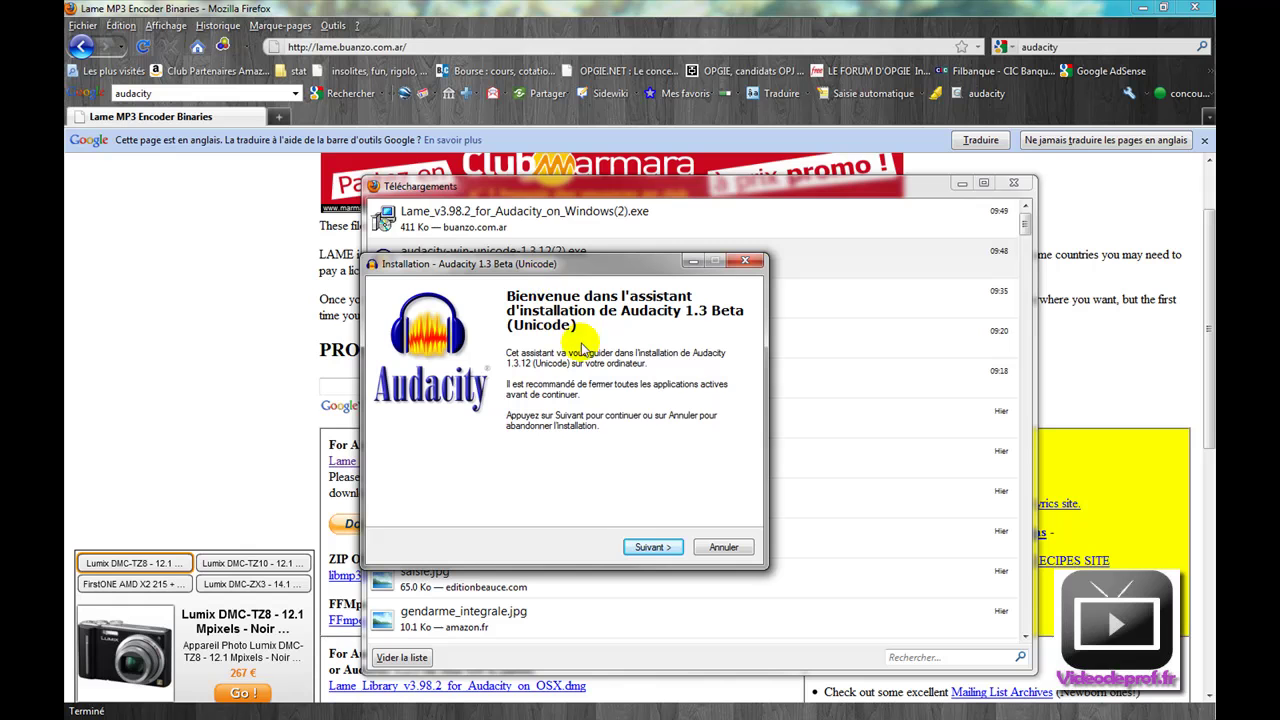
Install Audacity 1.3 Beta (Unicode) with a desktop icon, and finish the setup with Launch Audacity turned off
{"action": "left_click", "coordinate": [652, 547]}
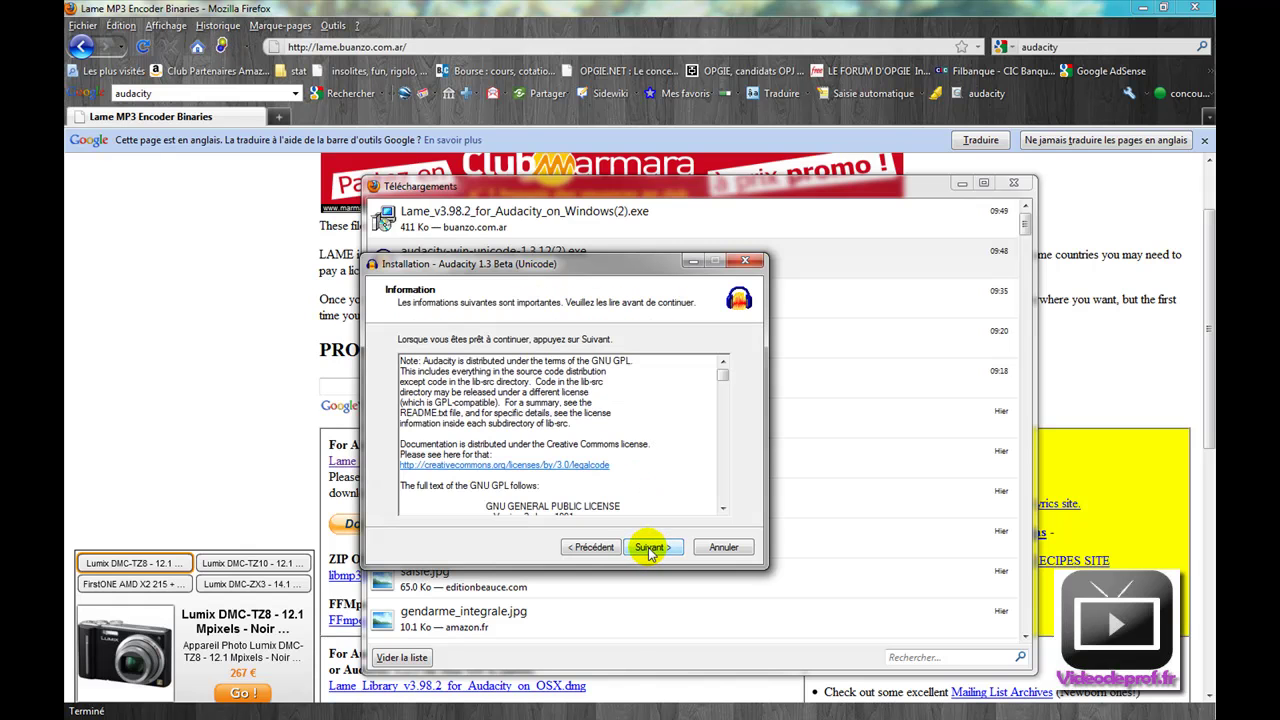
{"action": "left_click", "coordinate": [650, 547]}
{"action": "left_click", "coordinate": [650, 547]}
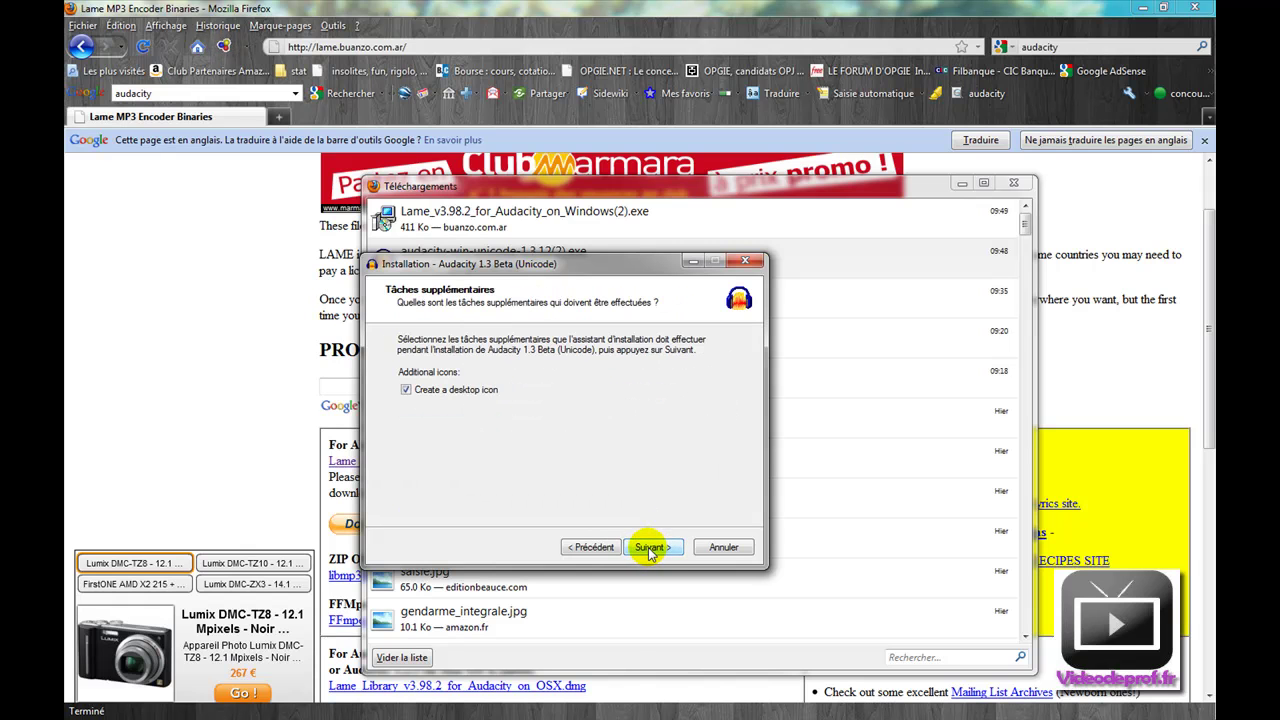
{"action": "left_click", "coordinate": [649, 547]}
{"action": "left_click", "coordinate": [649, 547]}
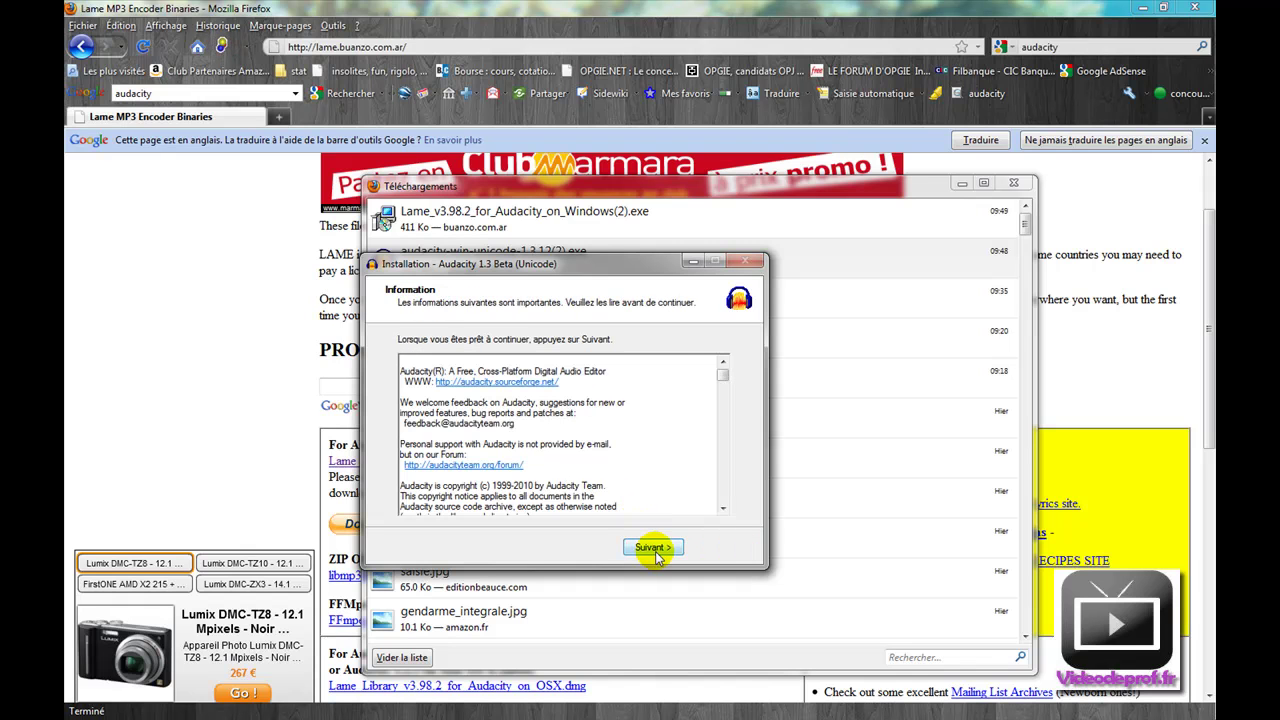
{"action": "left_click", "coordinate": [652, 547]}
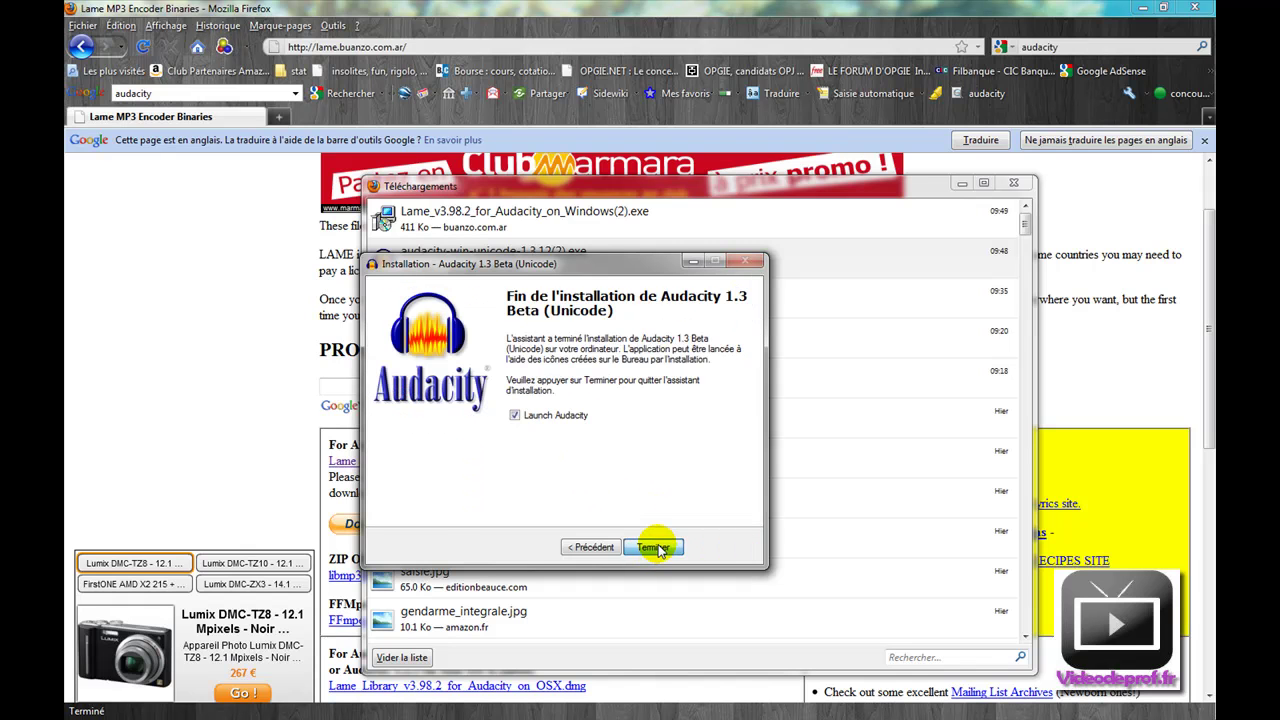
{"action": "left_click", "coordinate": [576, 418]}
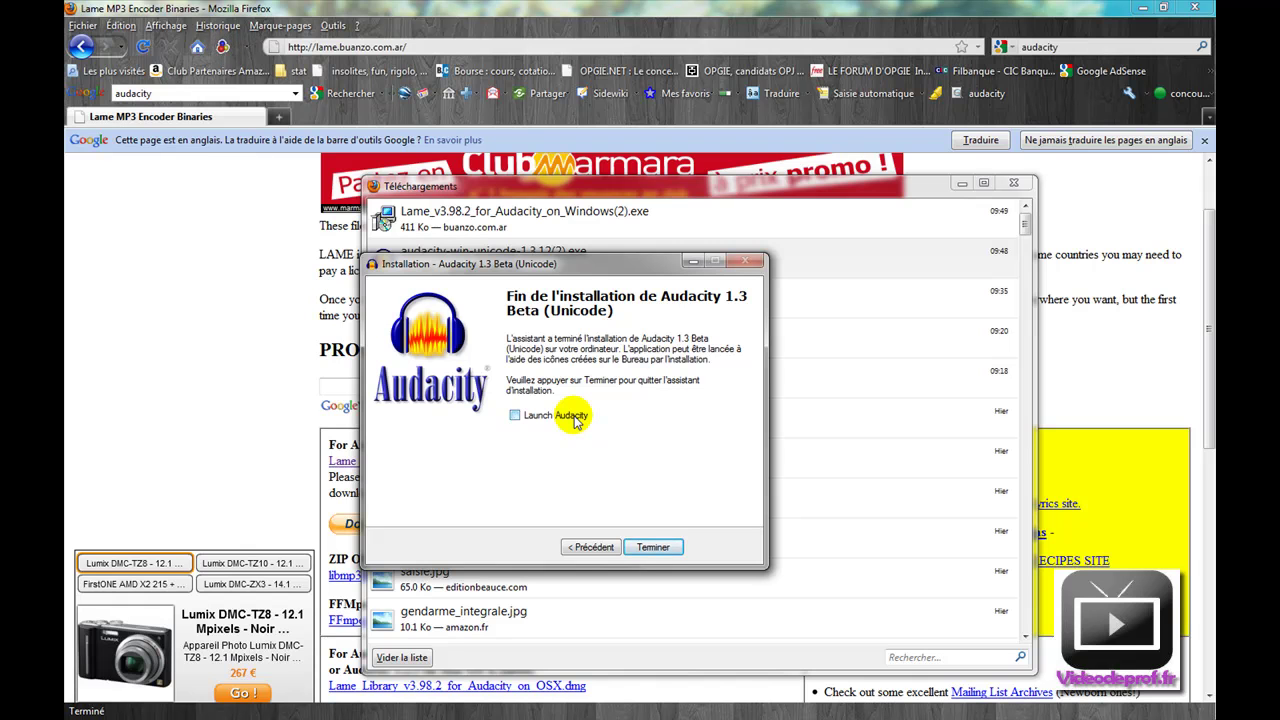
{"action": "left_click", "coordinate": [652, 547]}
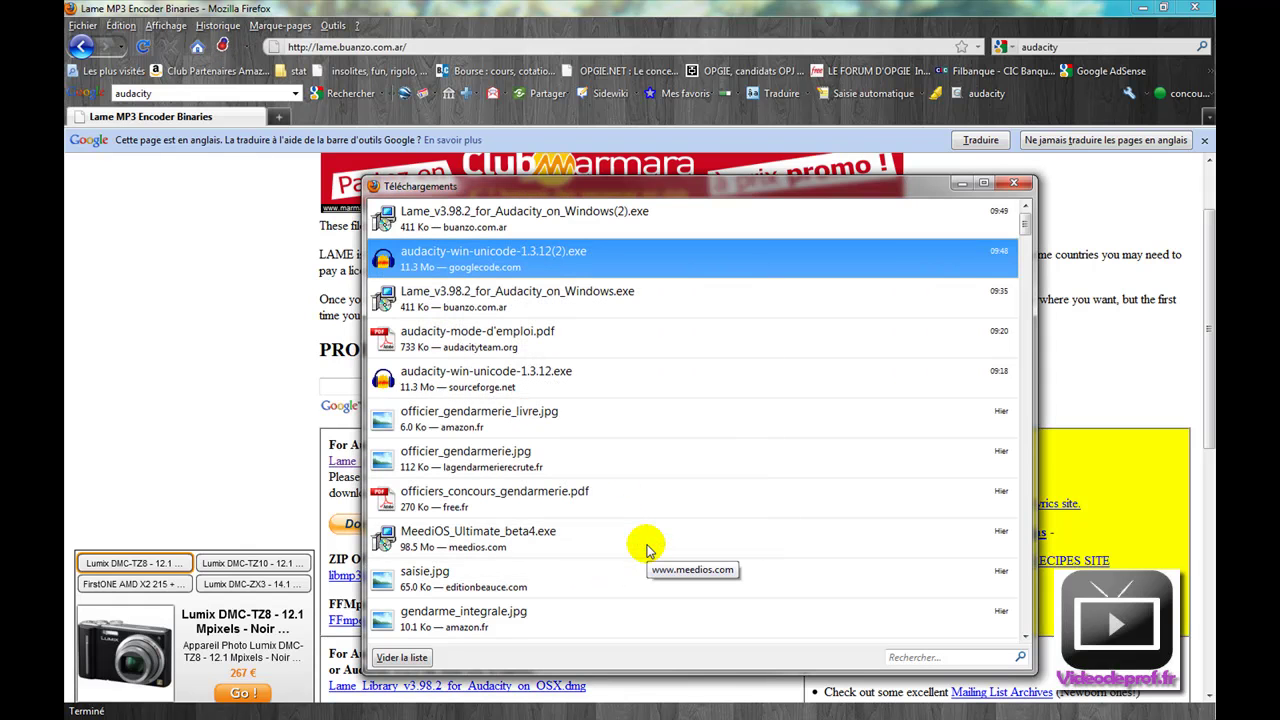
Run the downloaded Lame_v3.98.2_for_Audacity_on_Windows(2).exe, allow its execution, accept the licence, and install LAME in C:\Program Files (x86)\Lame for Audacity
{"action": "double_click", "coordinate": [565, 225]}
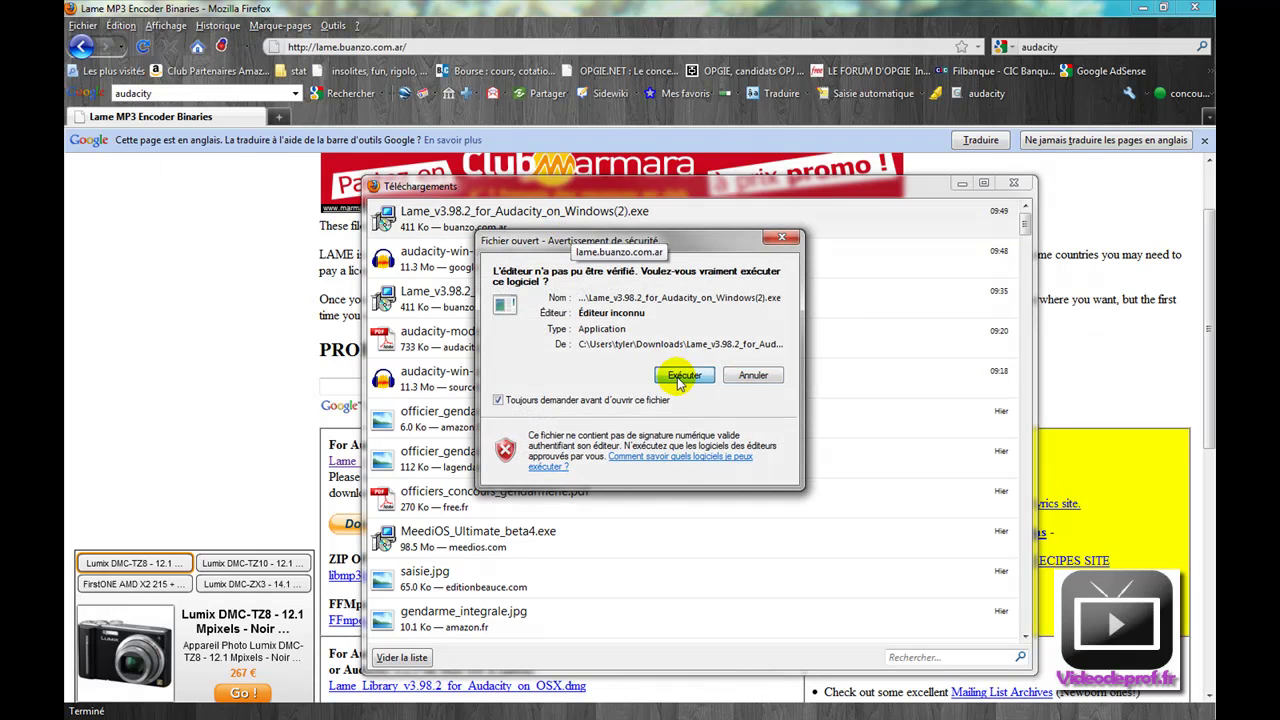
{"action": "left_click", "coordinate": [678, 374]}
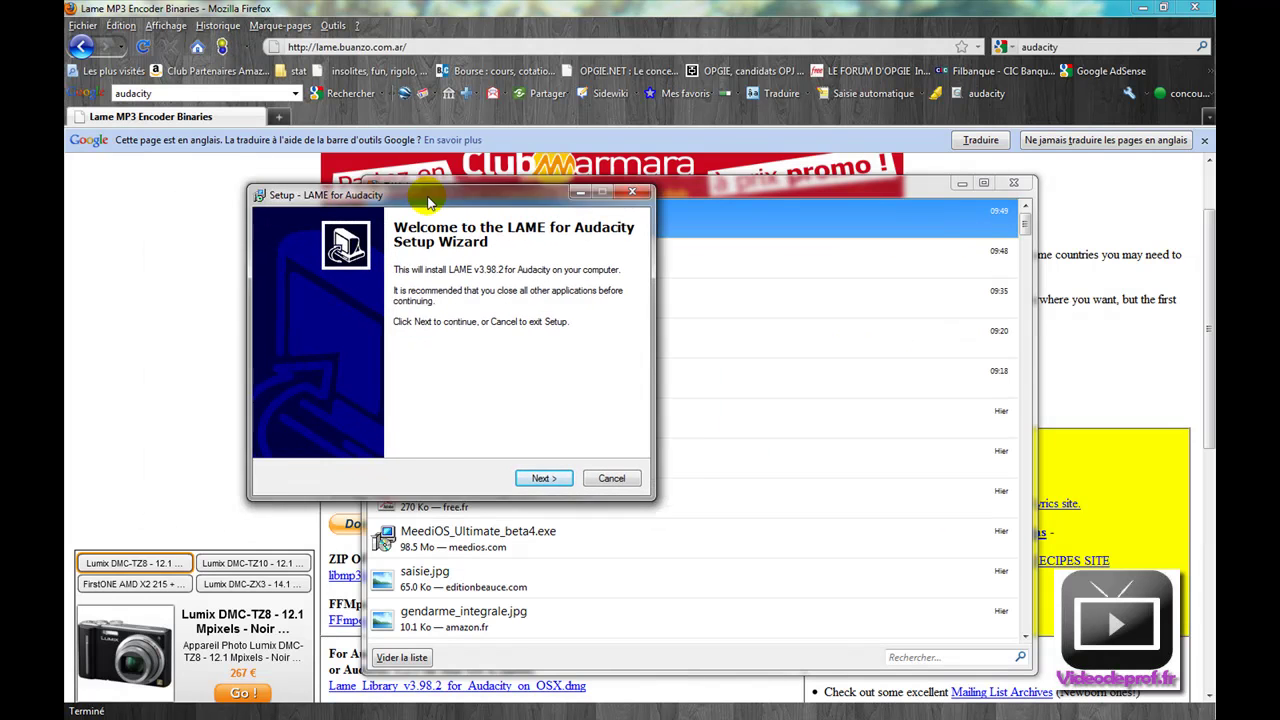
{"action": "left_click", "coordinate": [573, 471]}
{"action": "left_click", "coordinate": [368, 422]}
{"action": "left_click", "coordinate": [572, 472]}
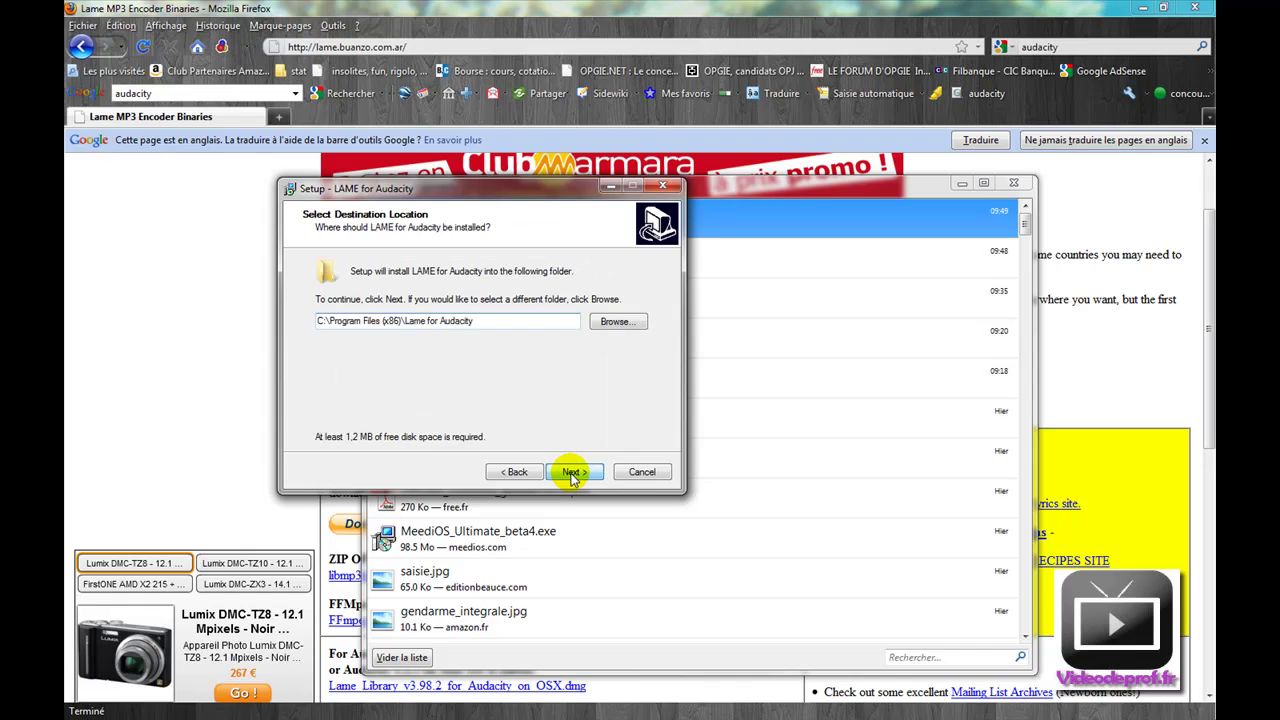
{"action": "left_click", "coordinate": [572, 472]}
{"action": "left_click", "coordinate": [572, 472]}
{"action": "left_click", "coordinate": [572, 474]}
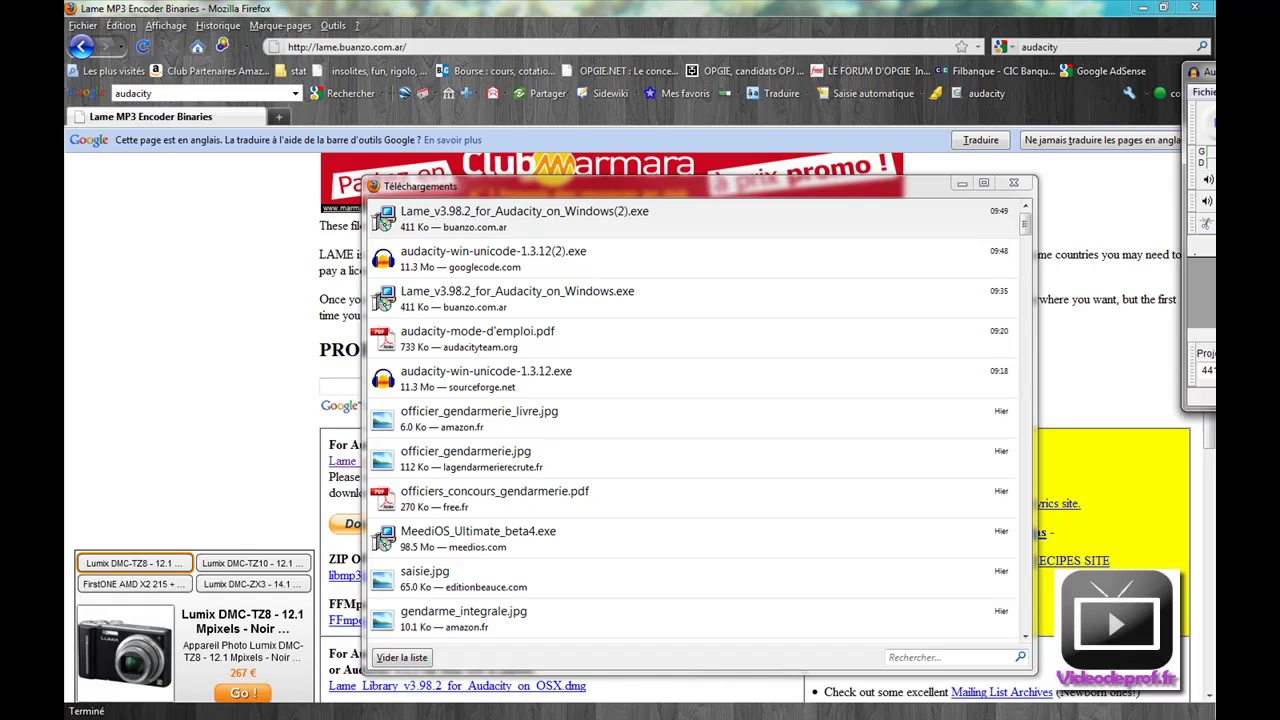
Maximize Audacity and set its recording device preferences to the C-Media USB microphone with 2 (Stéréo) channels
{"action": "double_click", "coordinate": [803, 112]}
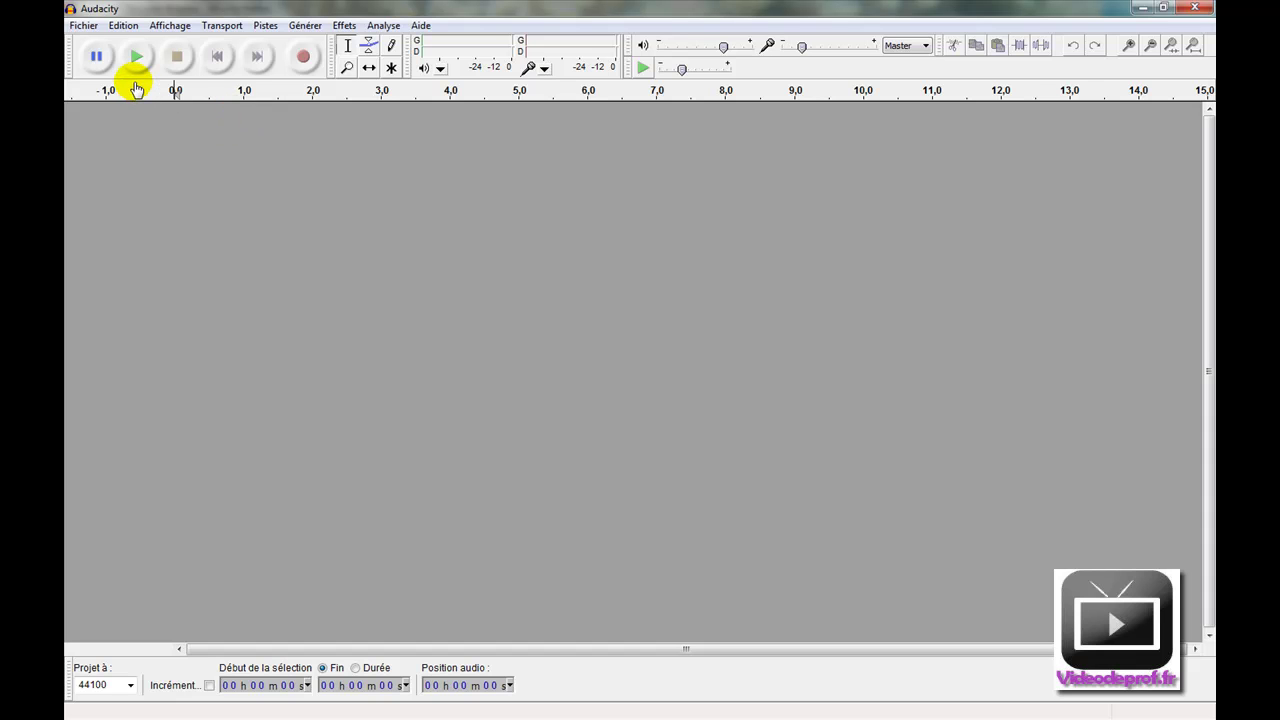
{"action": "left_click", "coordinate": [135, 30]}
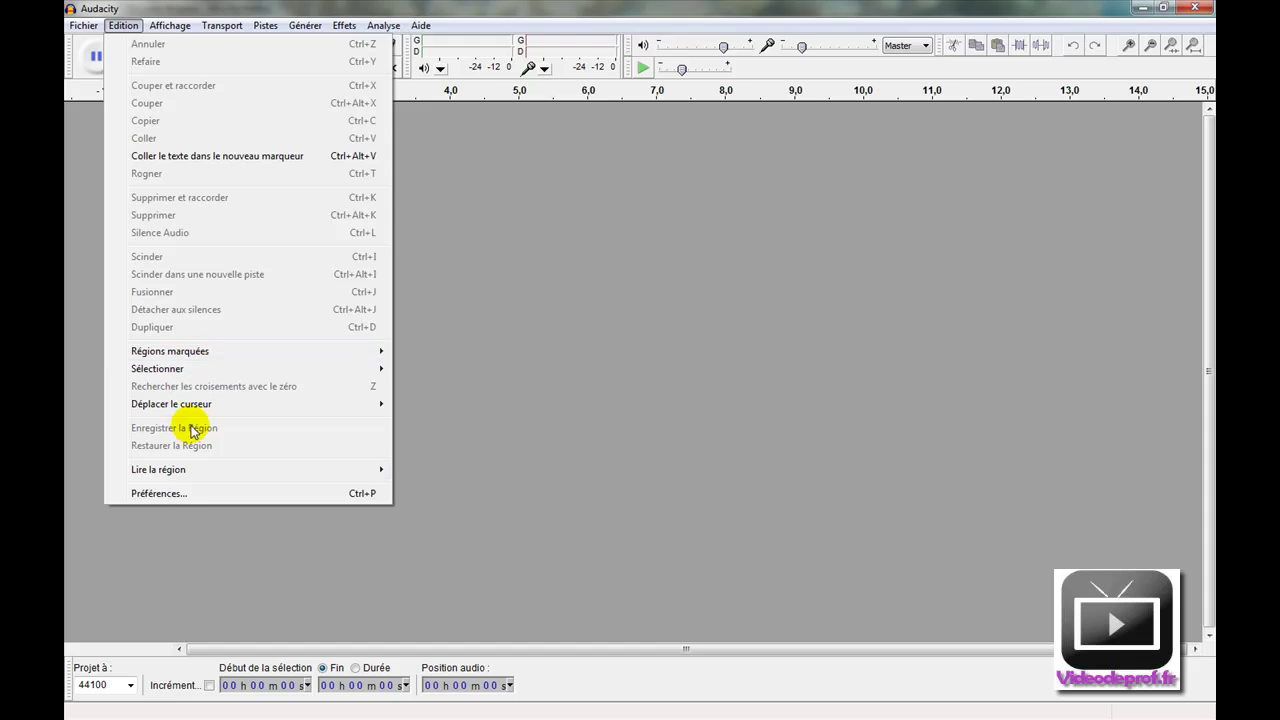
{"action": "left_click", "coordinate": [175, 493]}
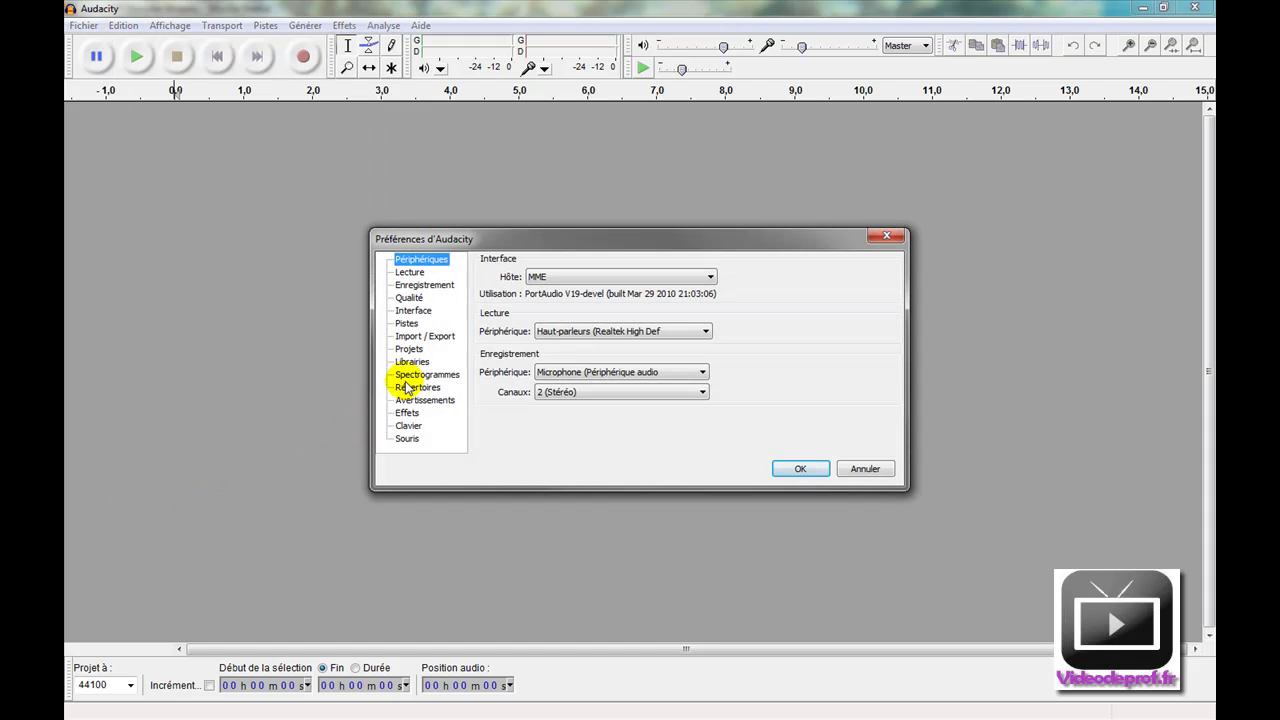
{"action": "left_click", "coordinate": [541, 377]}
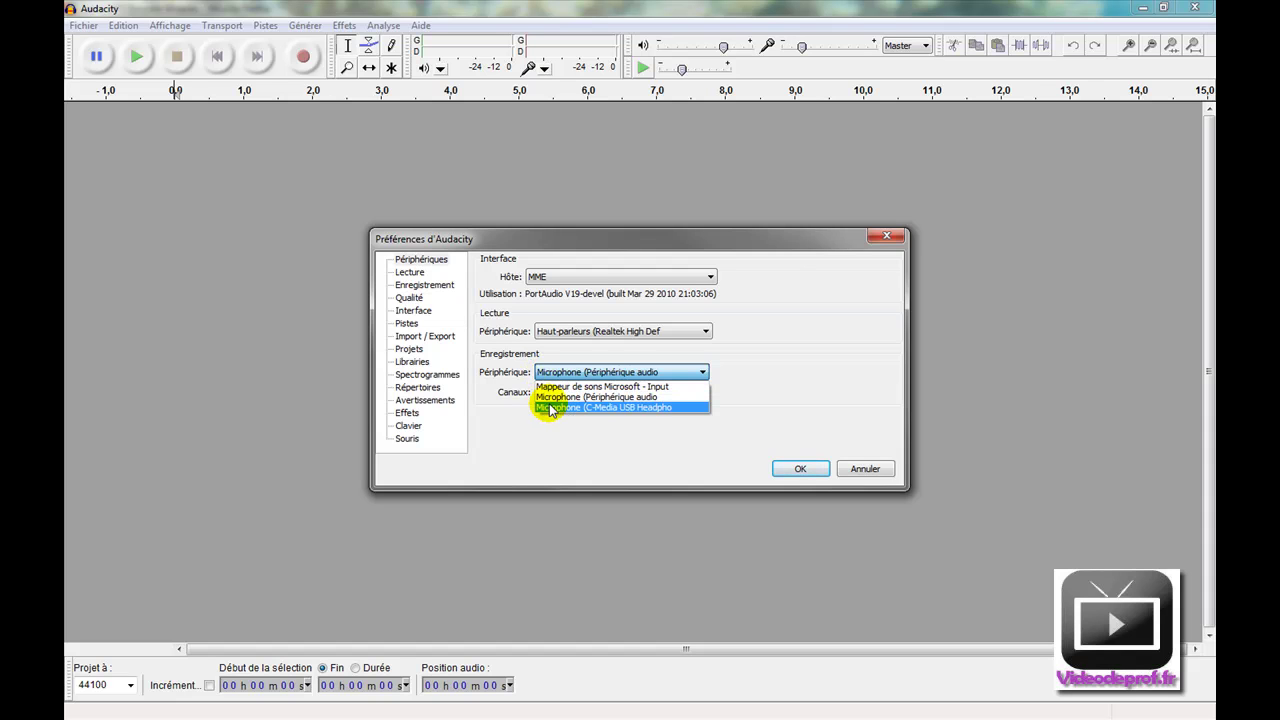
{"action": "left_click", "coordinate": [550, 407]}
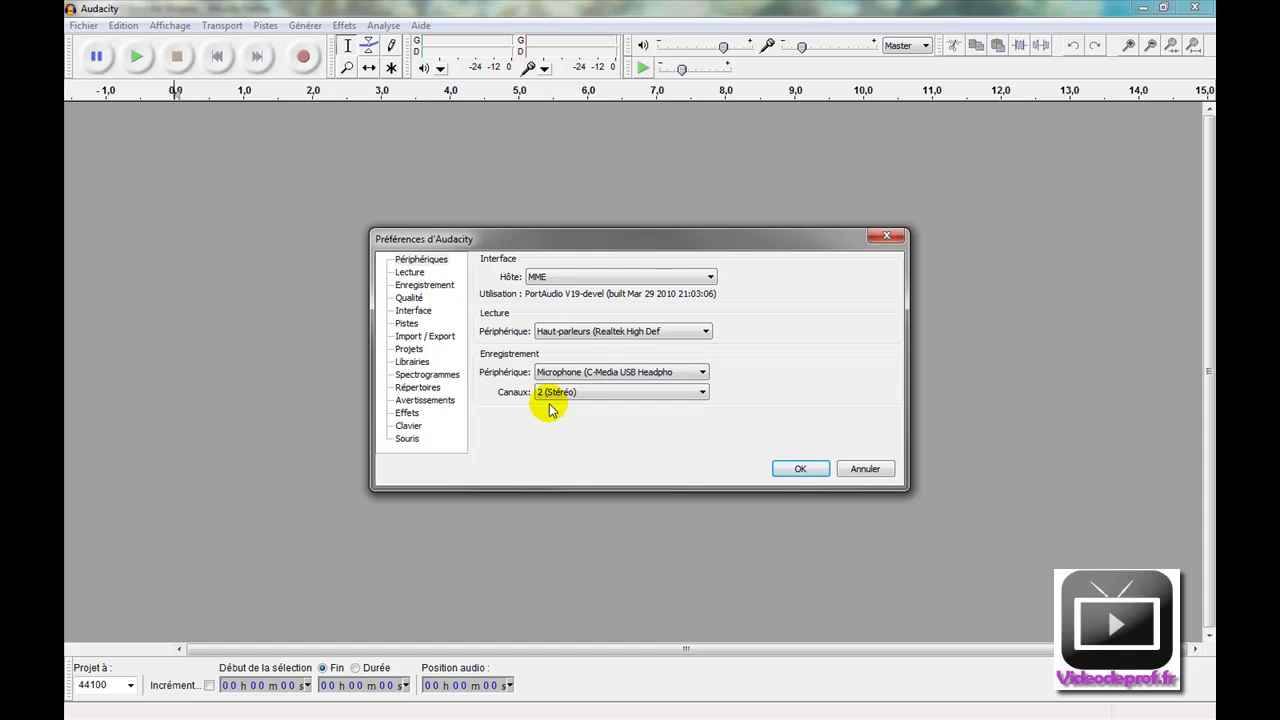
{"action": "left_click", "coordinate": [551, 393]}
{"action": "left_click", "coordinate": [554, 398]}
{"action": "left_click", "coordinate": [800, 468]}
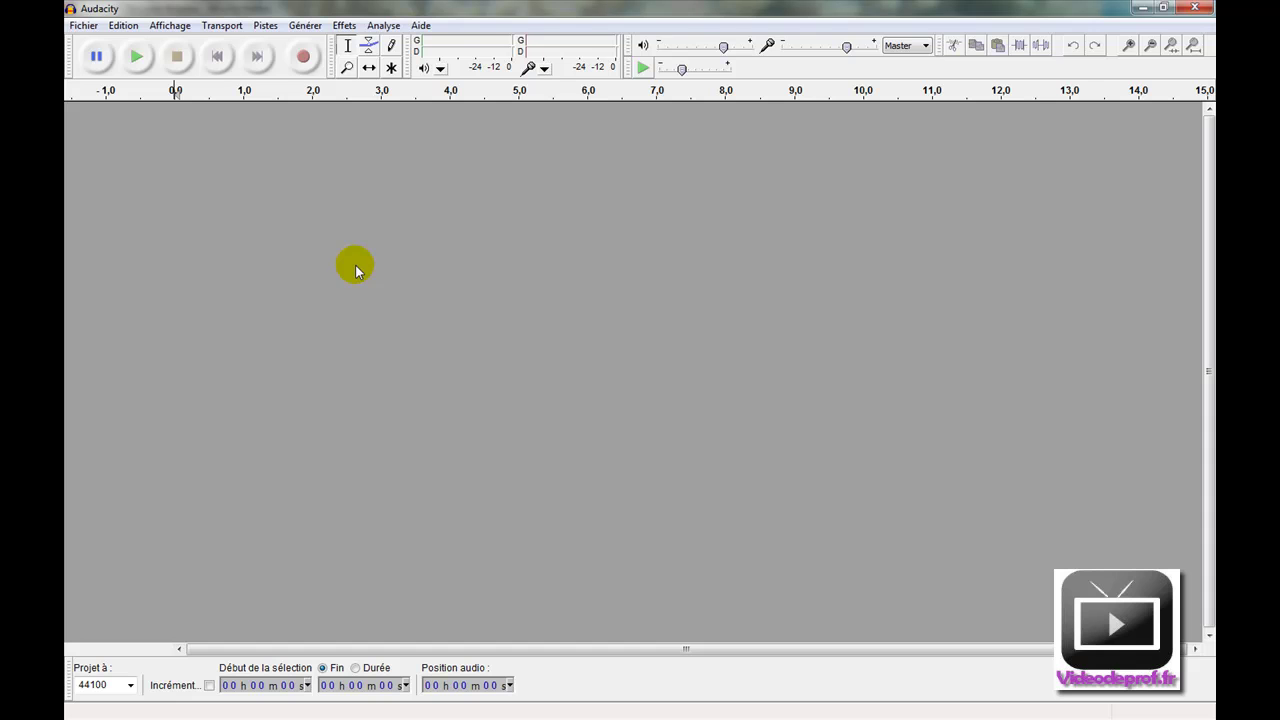
Record a stereo audio track about 13 seconds long
{"action": "left_click", "coordinate": [303, 60]}
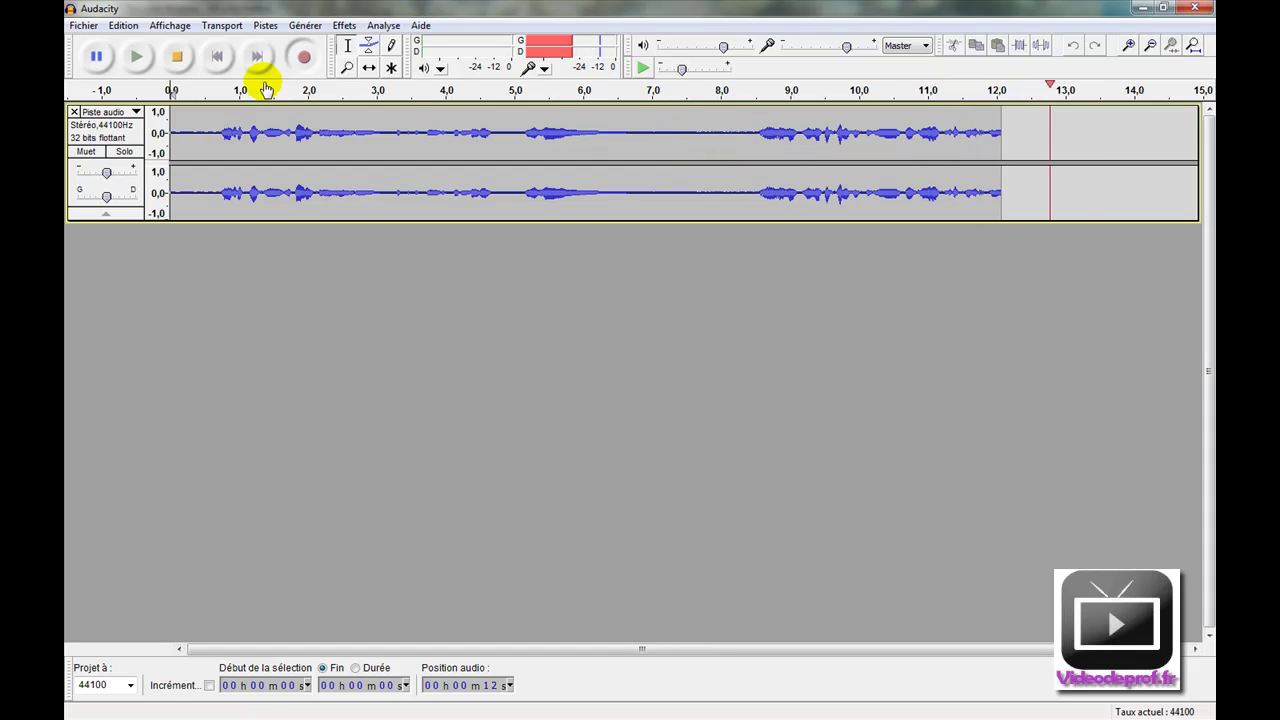
{"action": "left_click", "coordinate": [181, 60]}
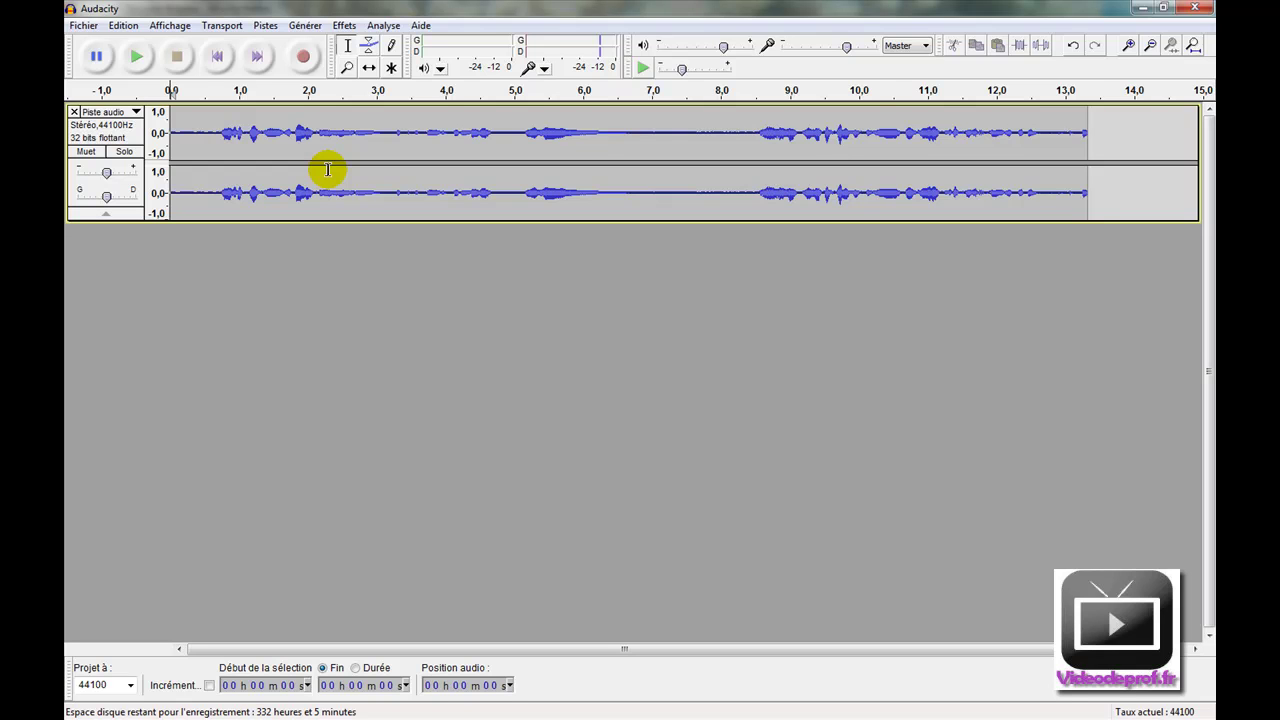
Set up an export of the recording to the Bureau folder as Fichiers MP3, with the file name echantillon
{"action": "left_click", "coordinate": [84, 27]}
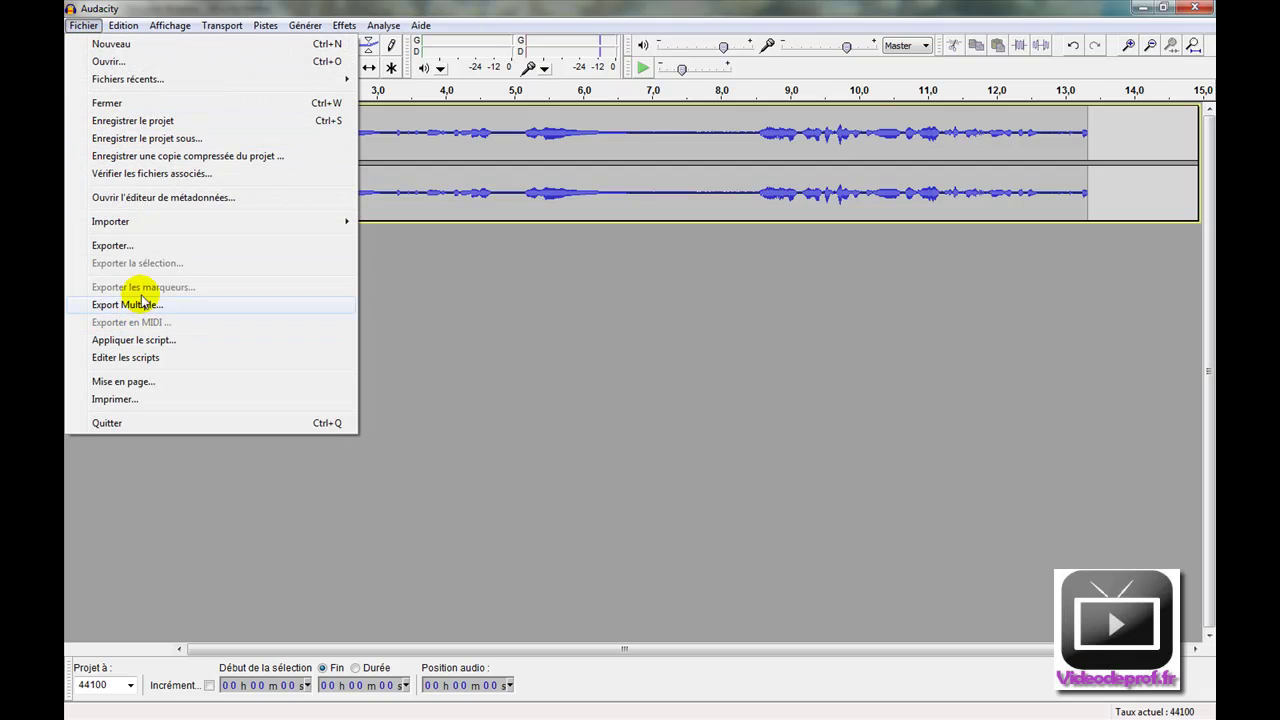
{"action": "left_click", "coordinate": [140, 247]}
{"action": "left_click", "coordinate": [277, 332]}
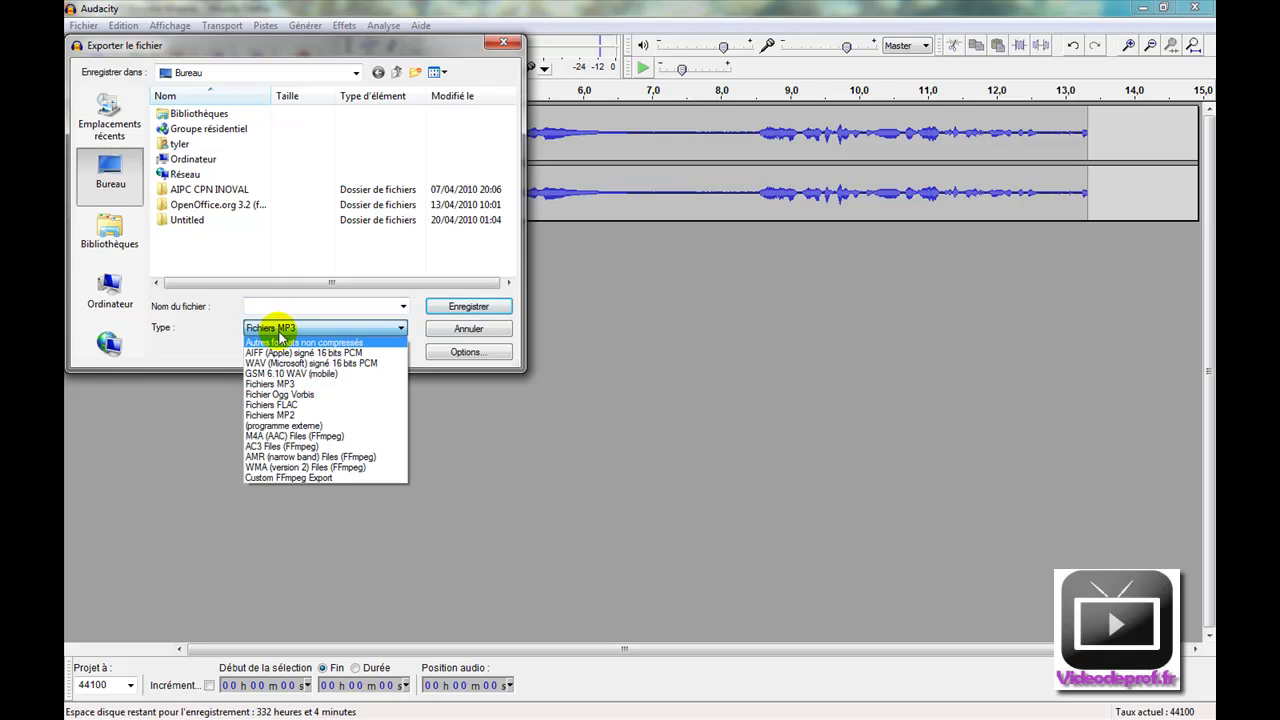
{"action": "left_click", "coordinate": [289, 385]}
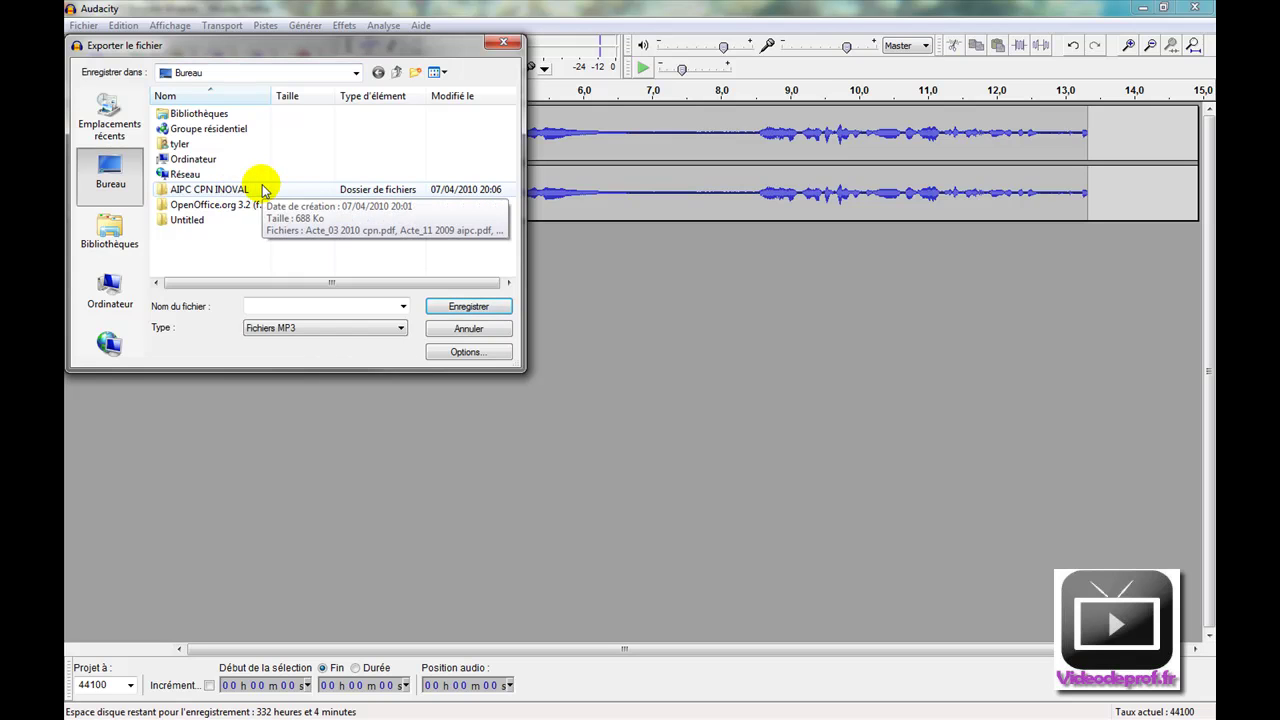
{"action": "right_click", "coordinate": [258, 248]}
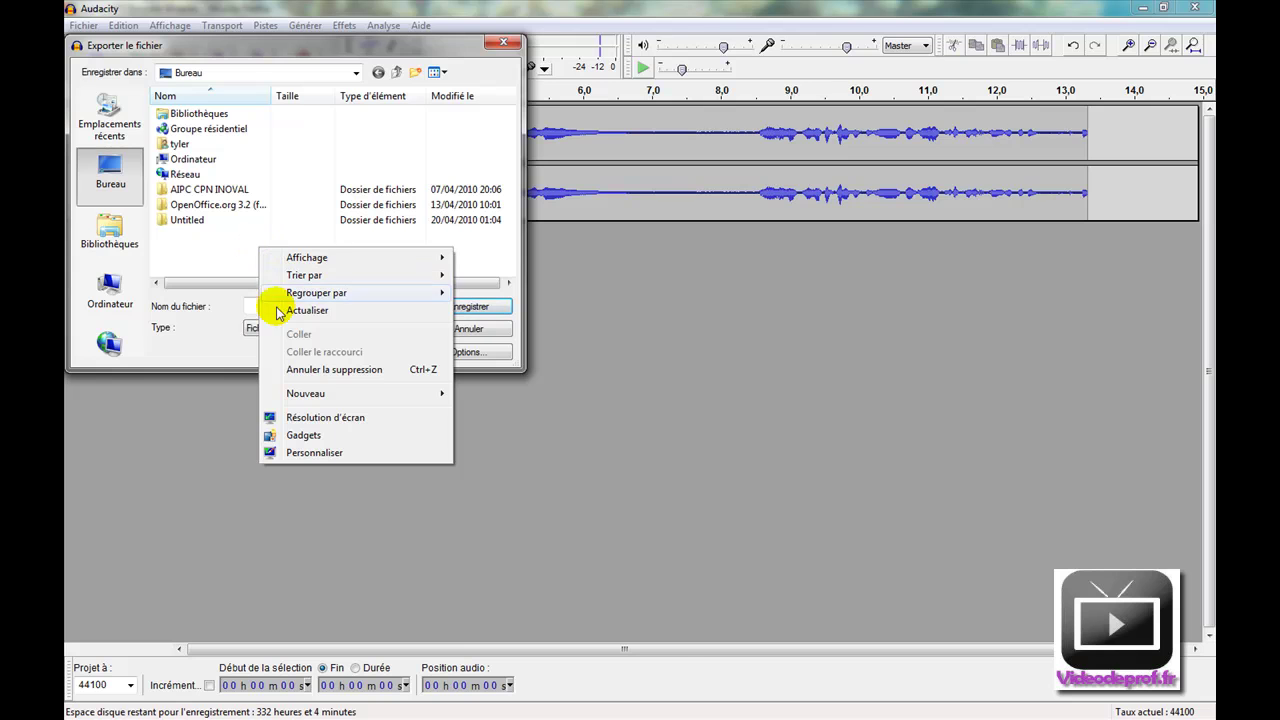
{"action": "mouse_move", "coordinate": [280, 394]}
{"action": "left_click", "coordinate": [220, 268]}
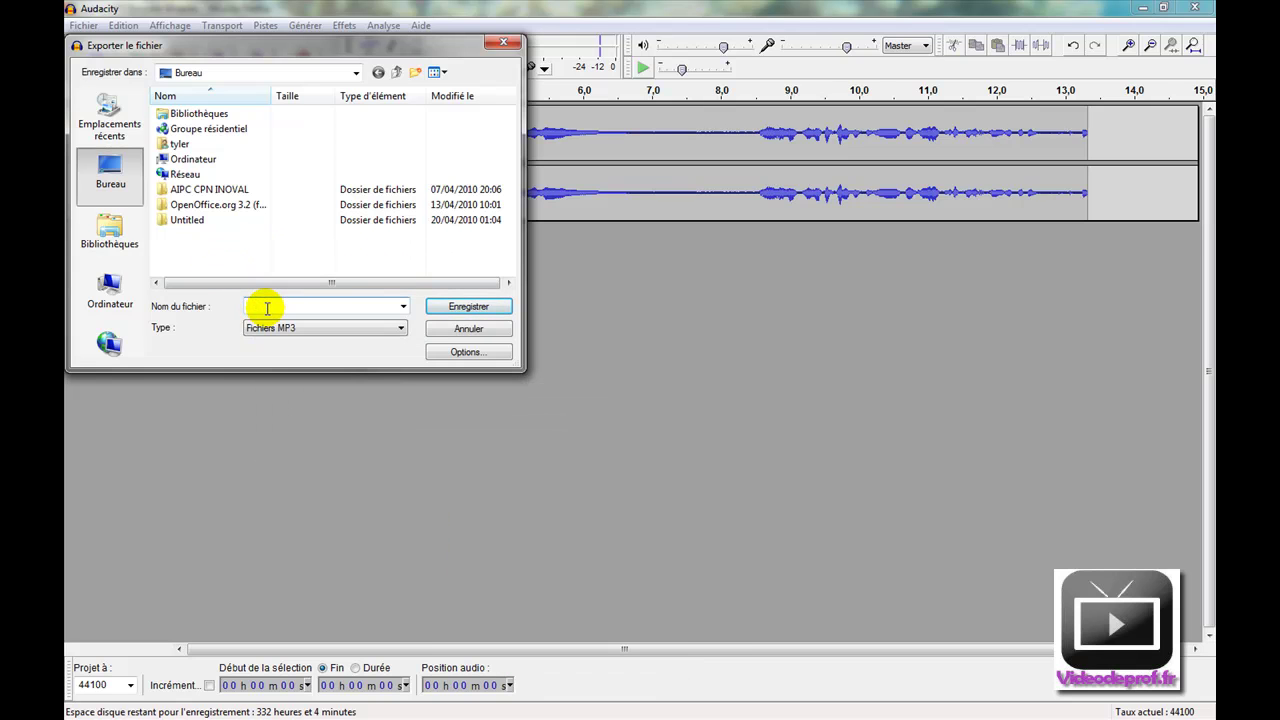
{"action": "type", "text": "echantillon"}
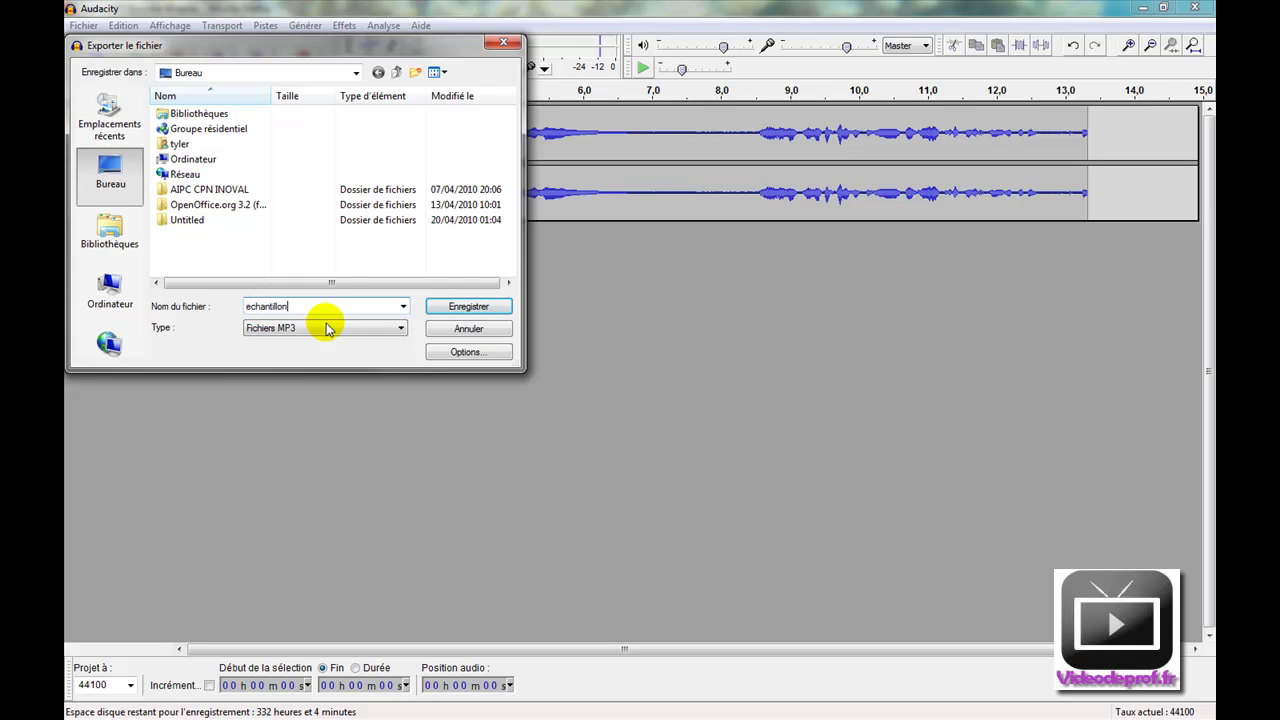
Keep the MP3 options at constant 128 kbps stereo and save the export
{"action": "left_click", "coordinate": [458, 354]}
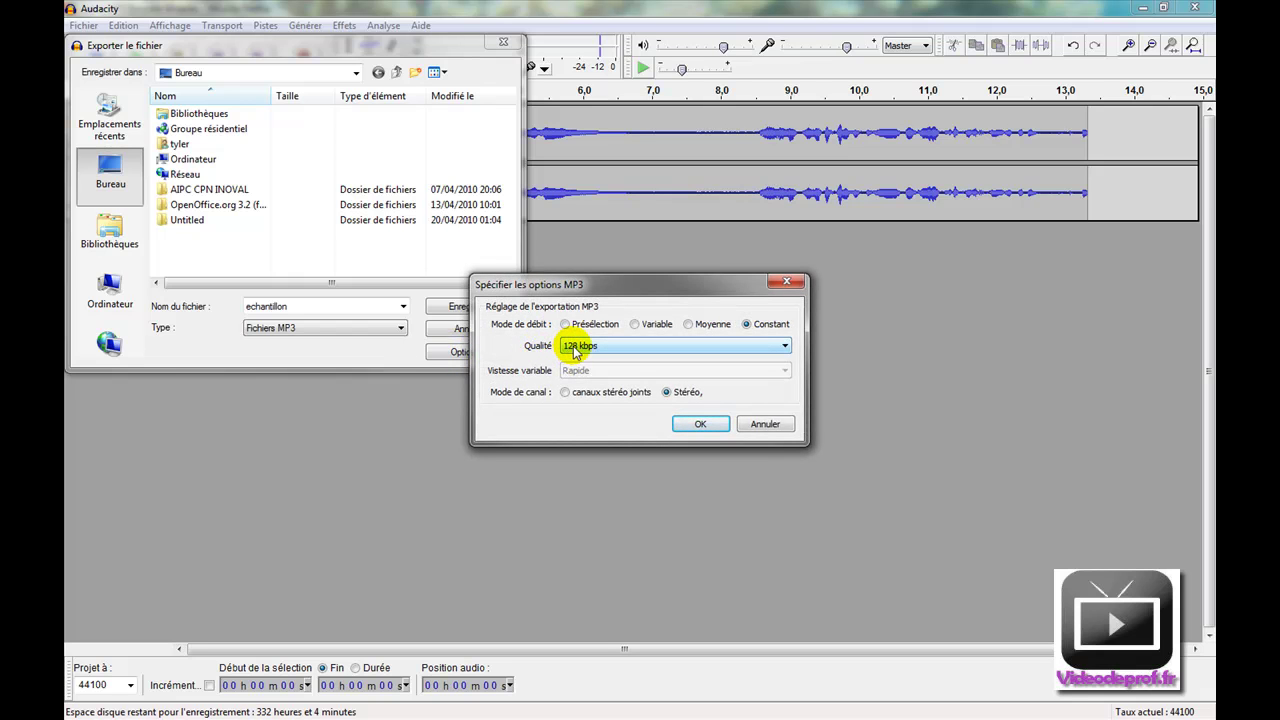
{"action": "left_click", "coordinate": [588, 348]}
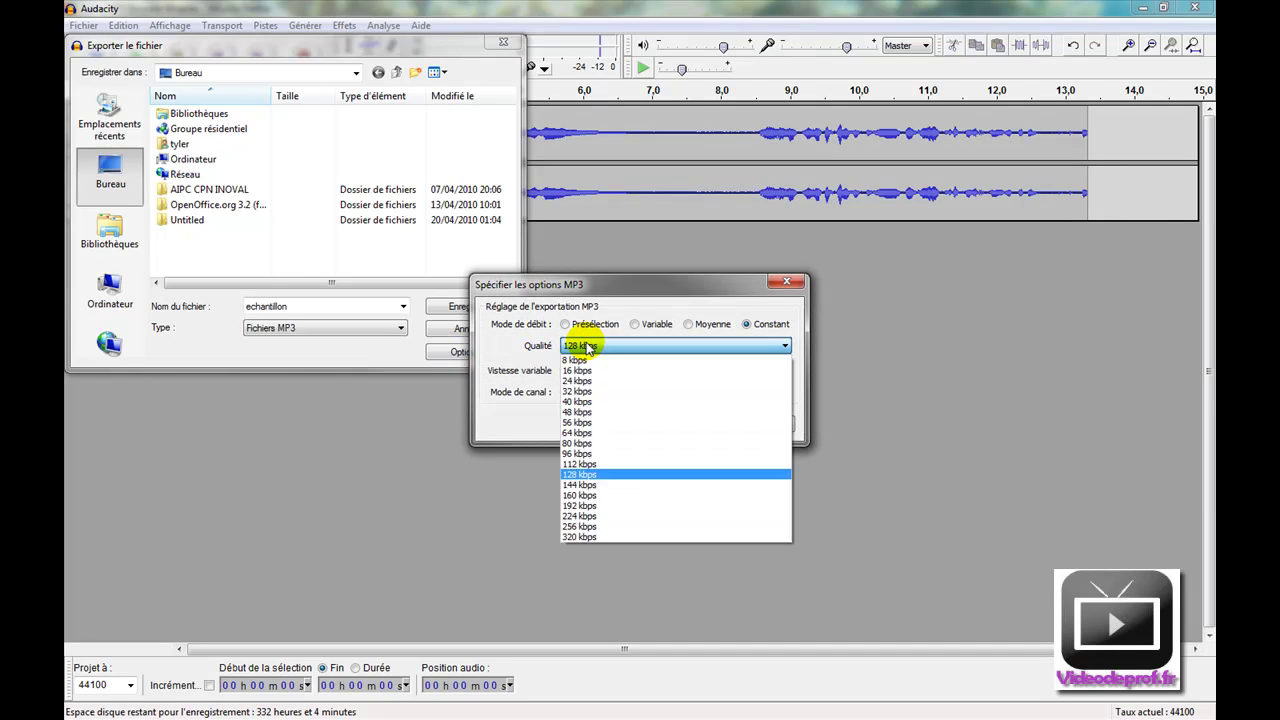
{"action": "left_click", "coordinate": [586, 348]}
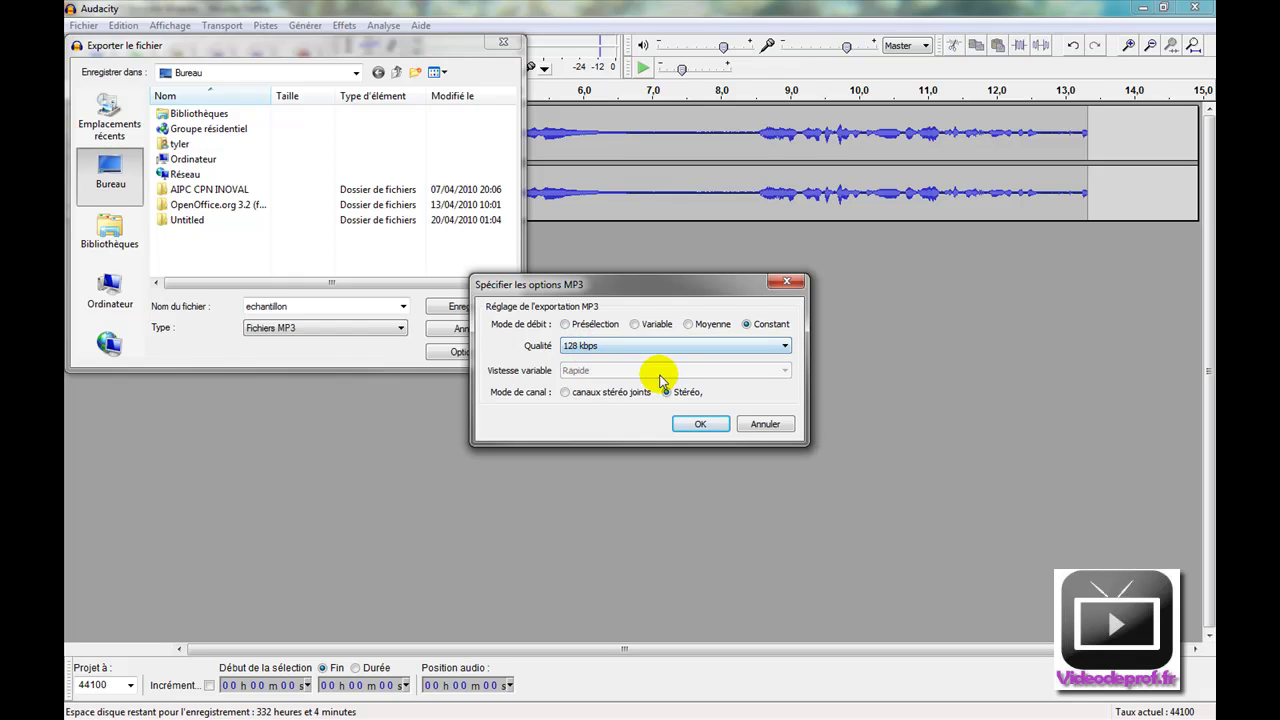
{"action": "left_click", "coordinate": [684, 425]}
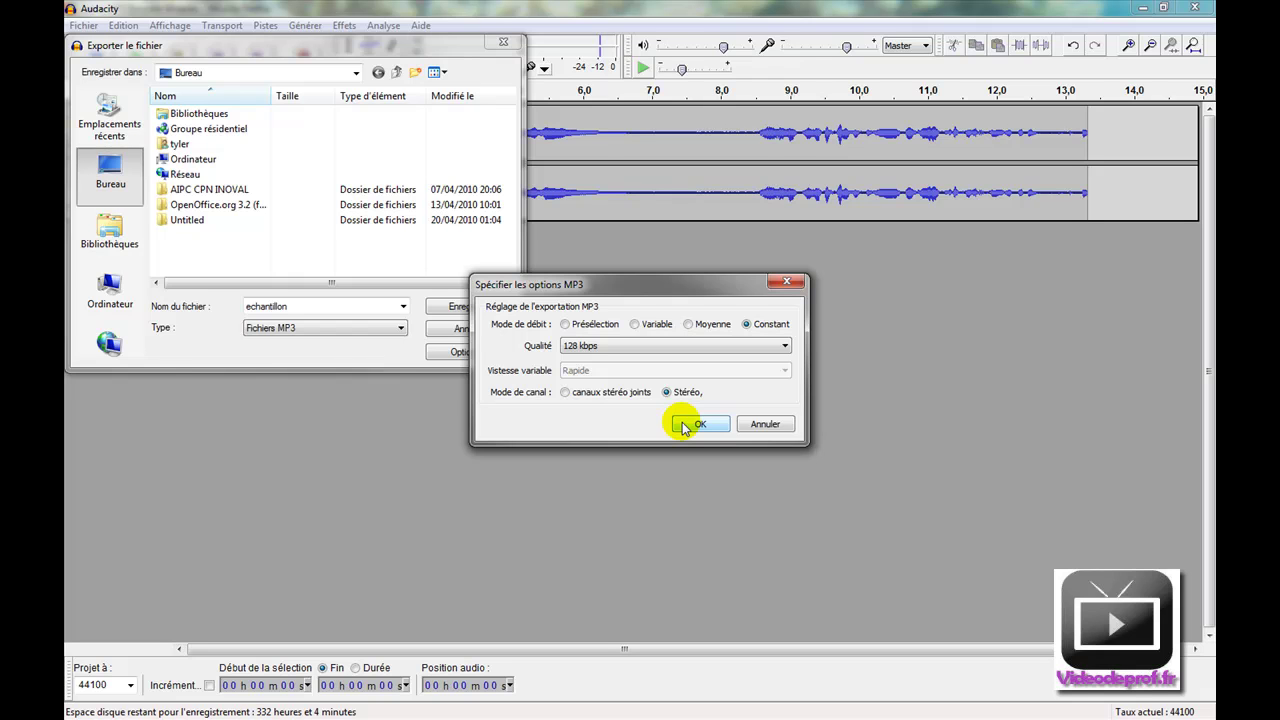
{"action": "left_click", "coordinate": [684, 425]}
{"action": "left_click", "coordinate": [466, 307]}
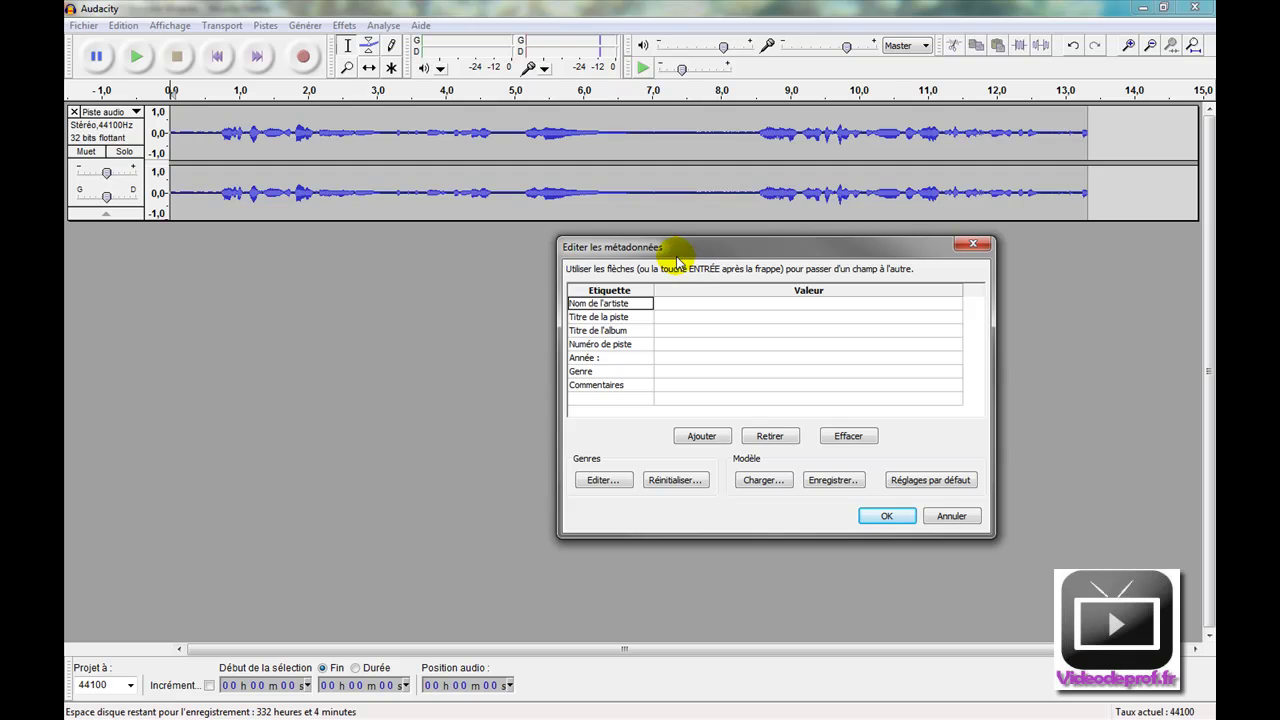
Fill the metadata with artist name fsdfsq, track title fsdfs and album title fsfsq, and complete the MP3 export
{"action": "left_click", "coordinate": [670, 308]}
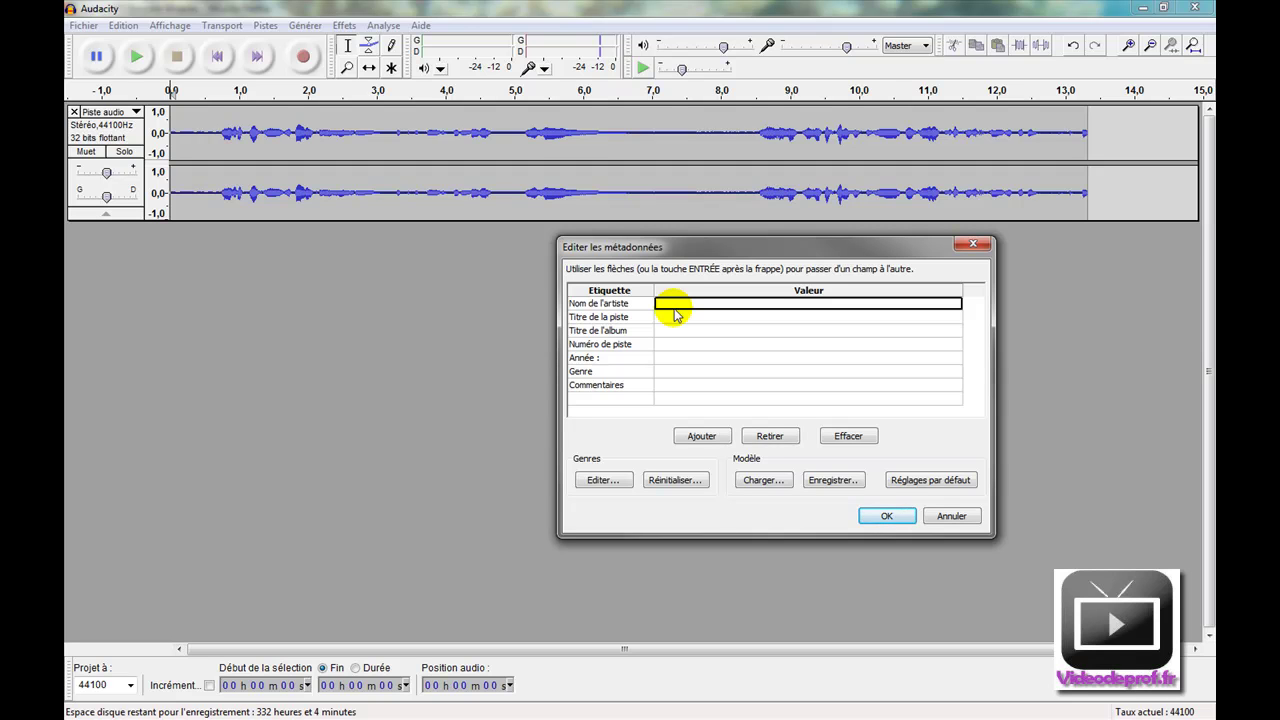
{"action": "left_click", "coordinate": [674, 301]}
{"action": "type", "text": "fsdfsq"}
{"action": "left_click", "coordinate": [683, 320]}
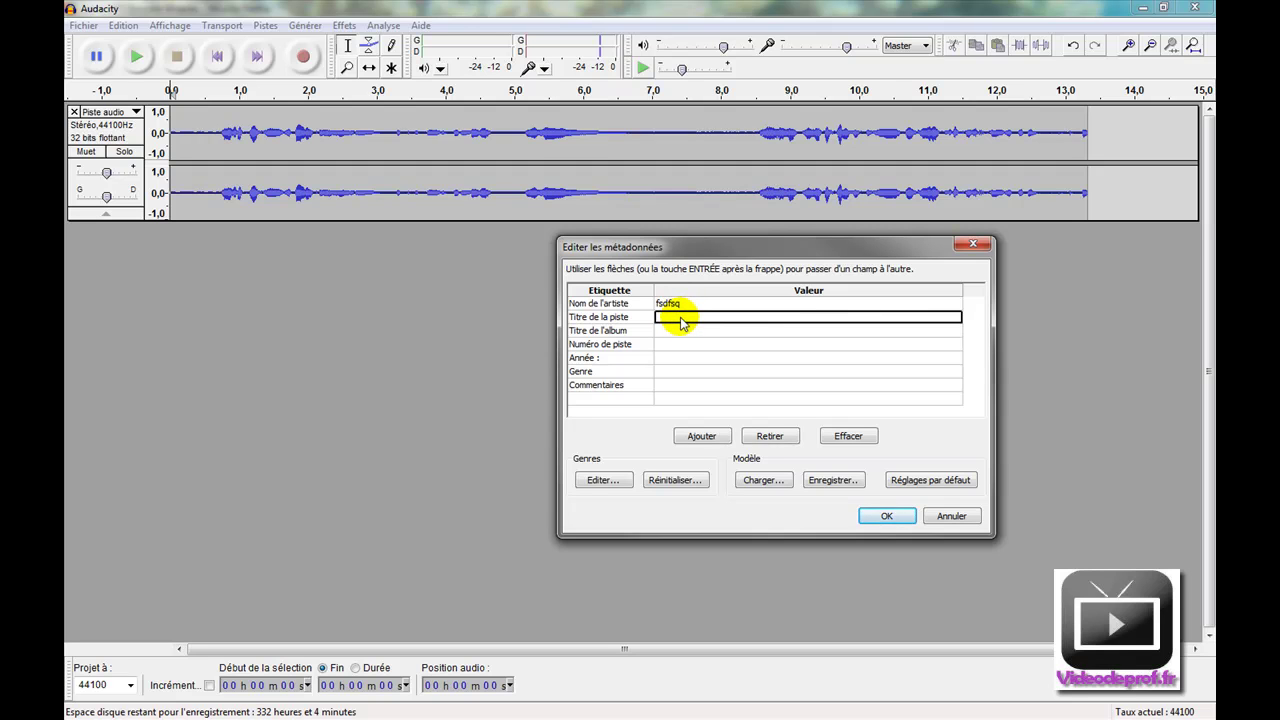
{"action": "type", "text": "fsdfs"}
{"action": "left_click", "coordinate": [674, 331]}
{"action": "type", "text": "fsfsq"}
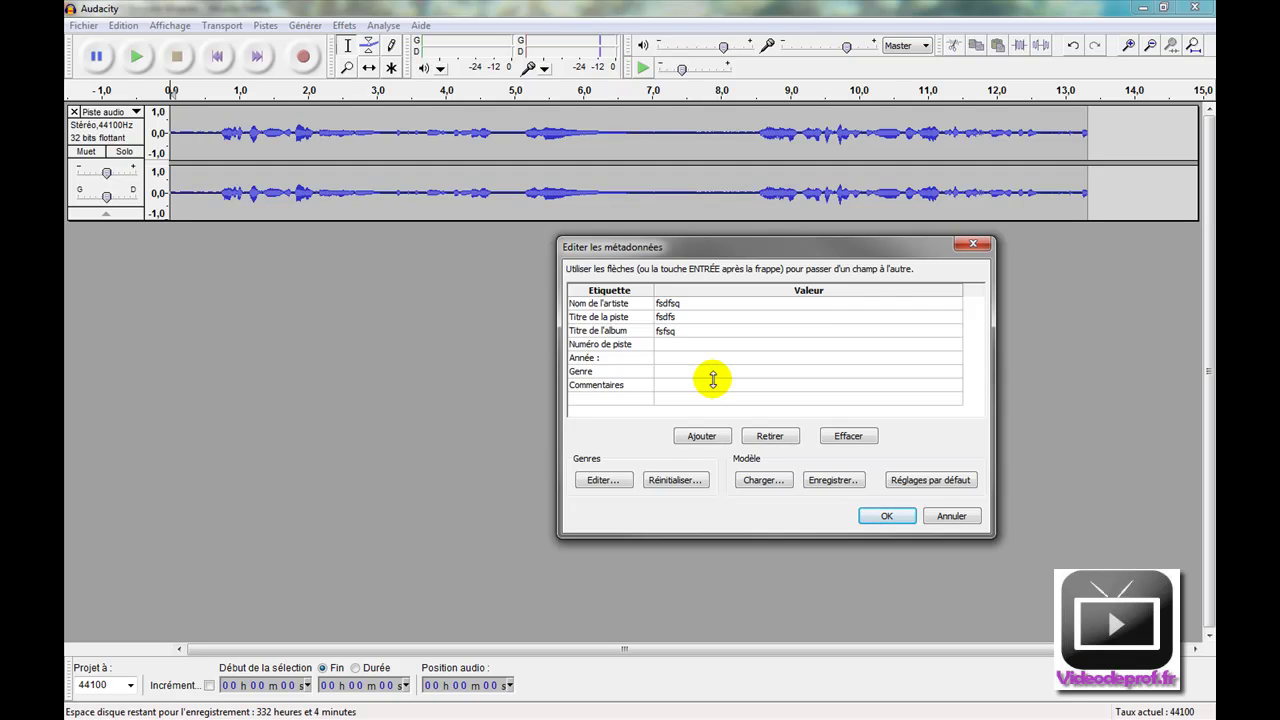
{"action": "left_click", "coordinate": [880, 516]}
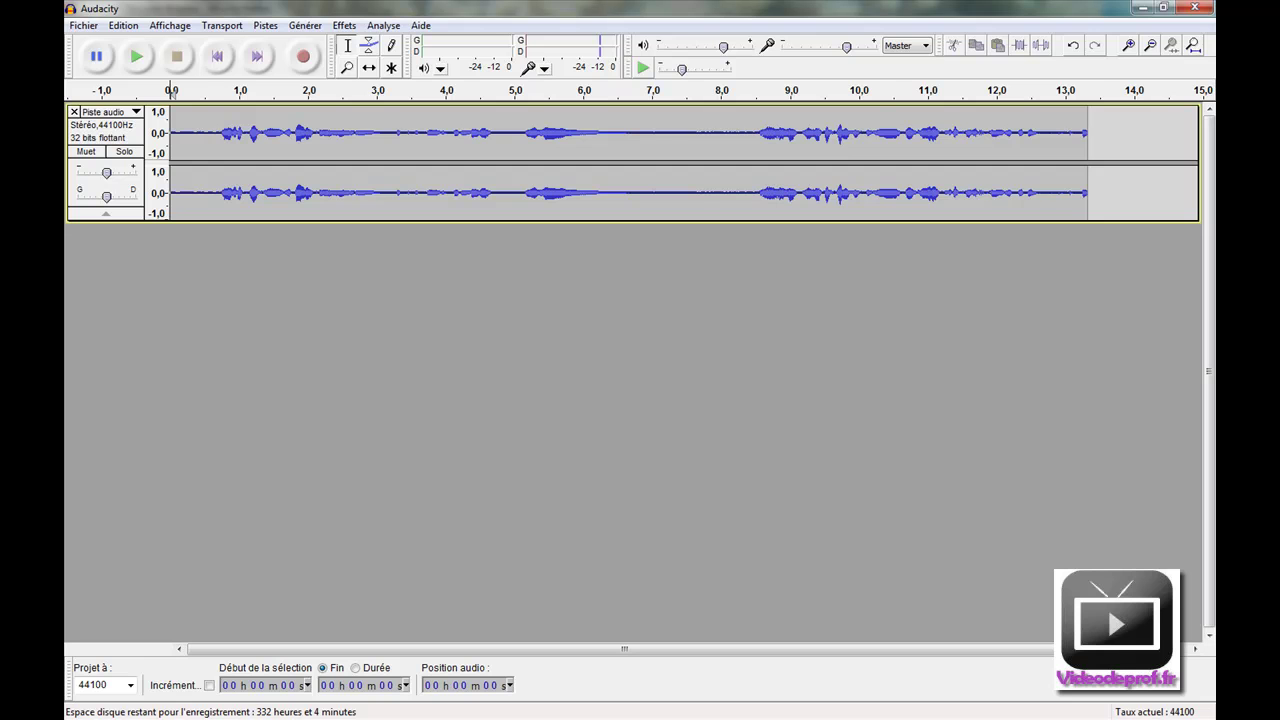
Look for echantillon.mp3 on the Bureau through the file opening dialog, and close it without opening anything
{"action": "left_click", "coordinate": [88, 27]}
{"action": "left_click", "coordinate": [105, 61]}
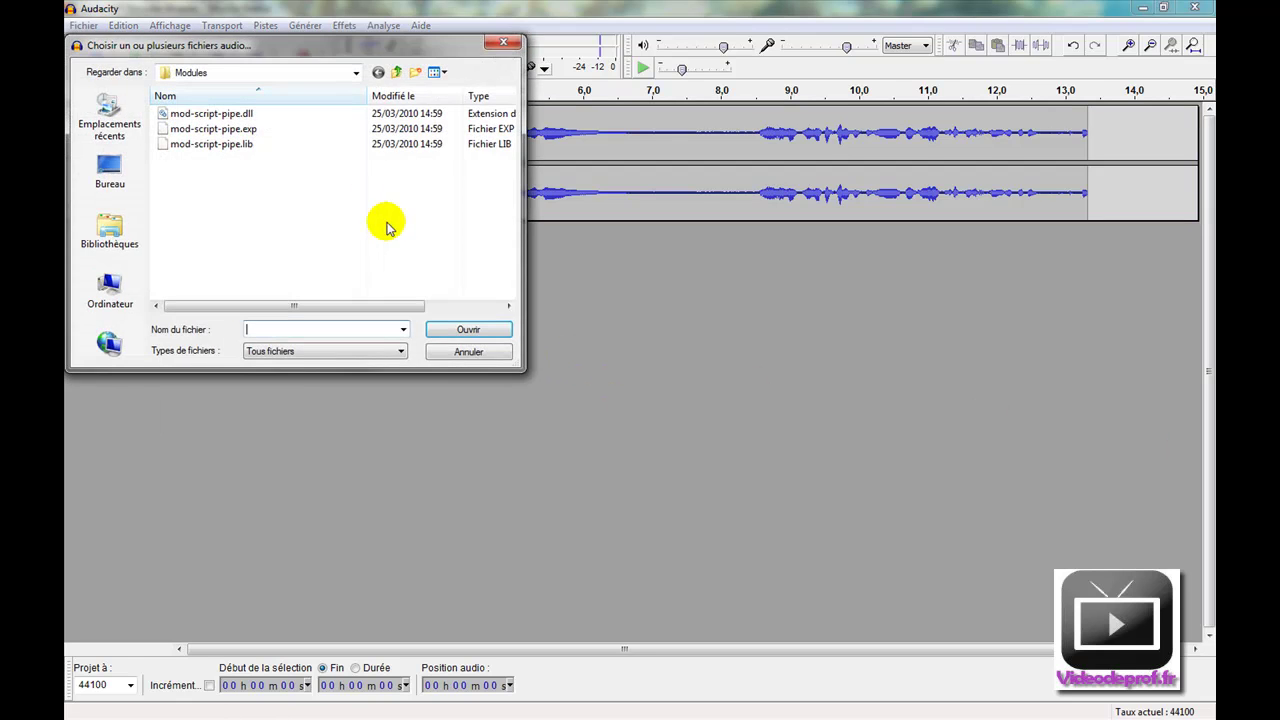
{"action": "left_click", "coordinate": [112, 175]}
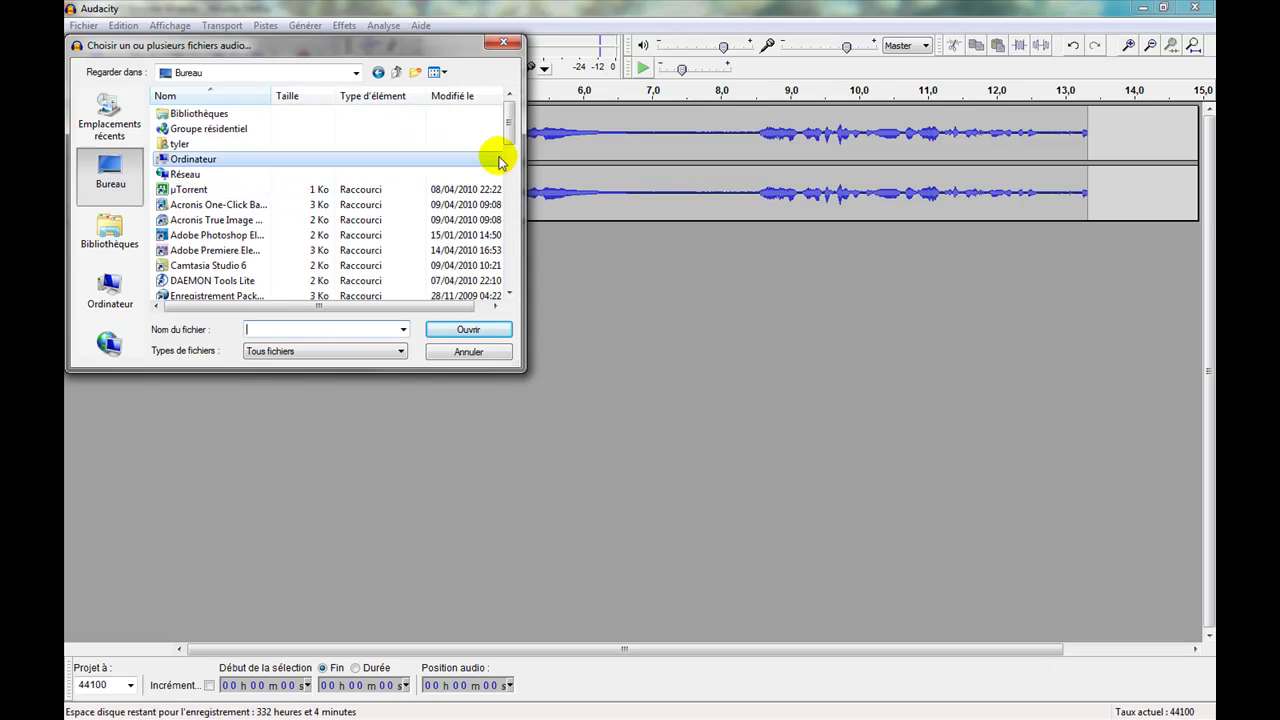
{"action": "left_click_drag", "start_coordinate": [508, 140], "coordinate": [503, 251]}
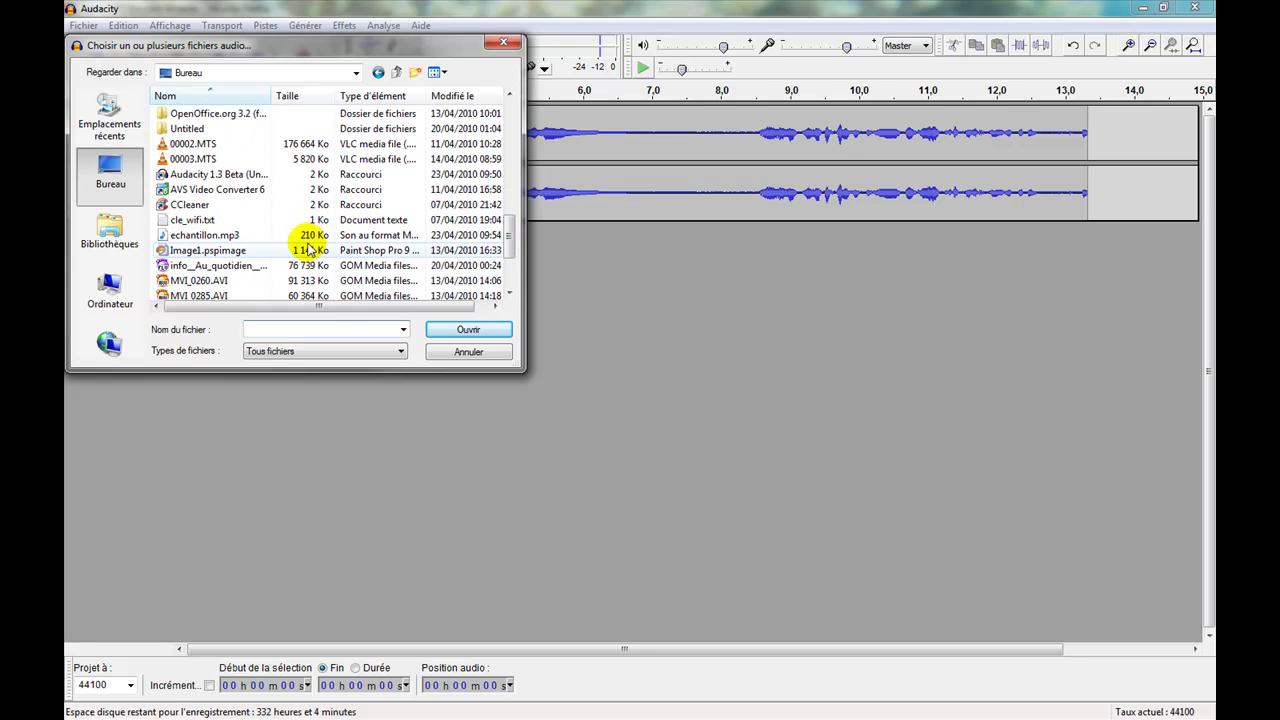
{"action": "left_click", "coordinate": [468, 350]}
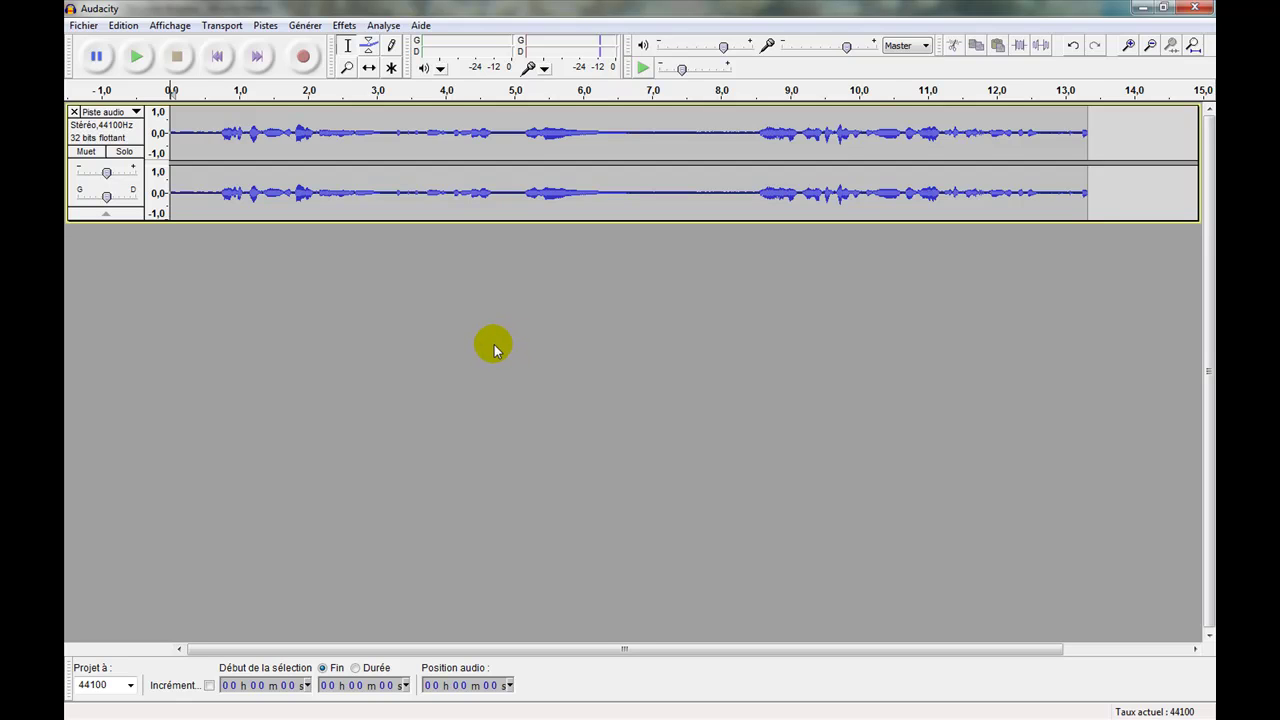